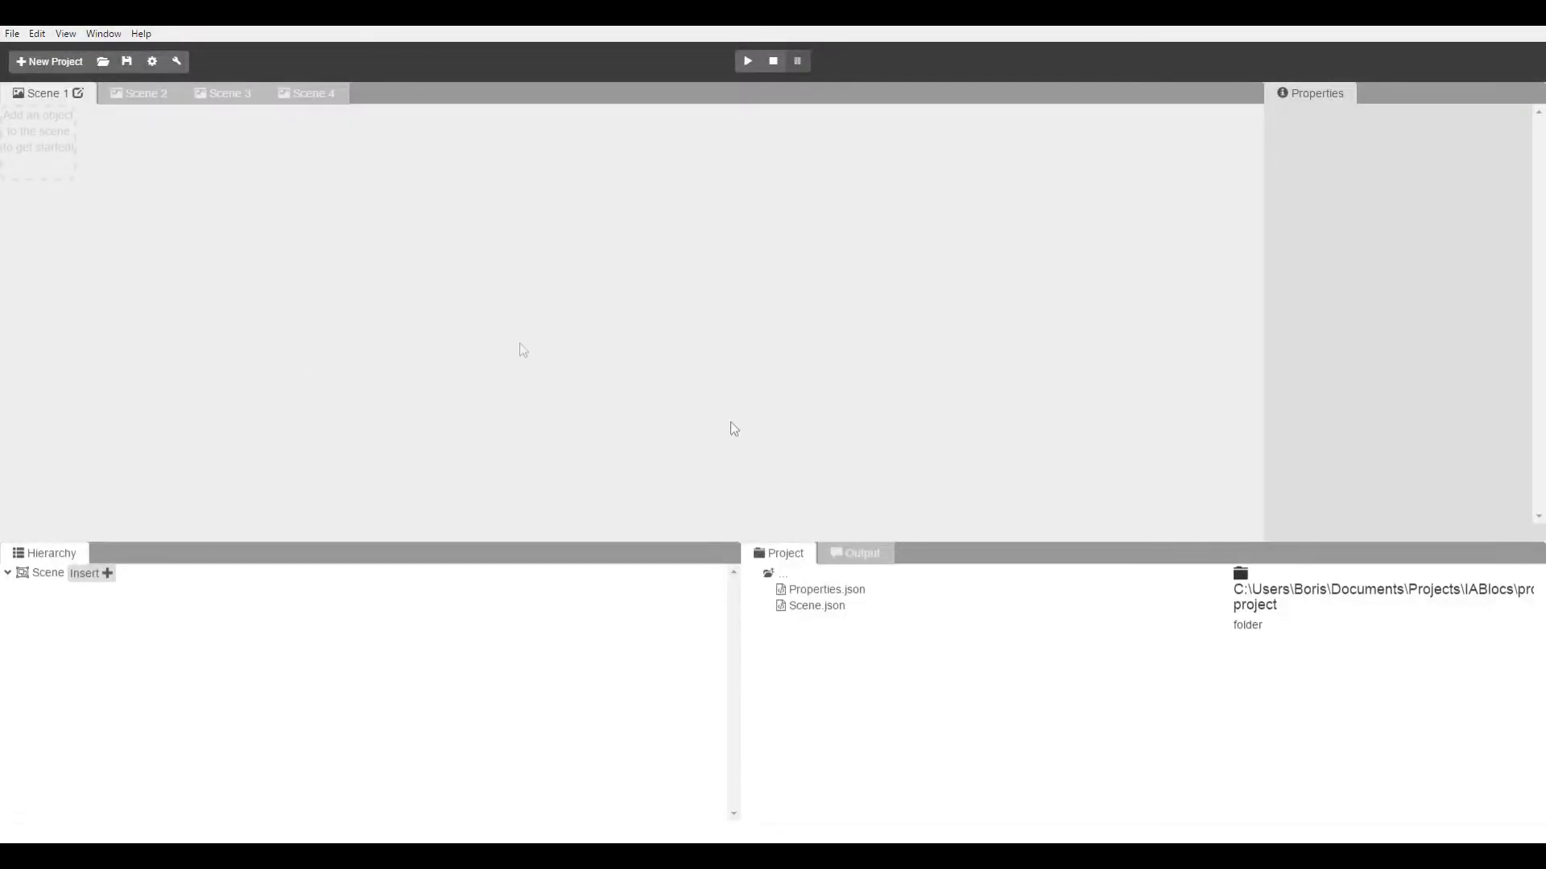
Insert an empty object into scene 1, move it into place, and rename it 'Numbers Generator'.
{"action": "left_click", "coordinate": [87, 573]}
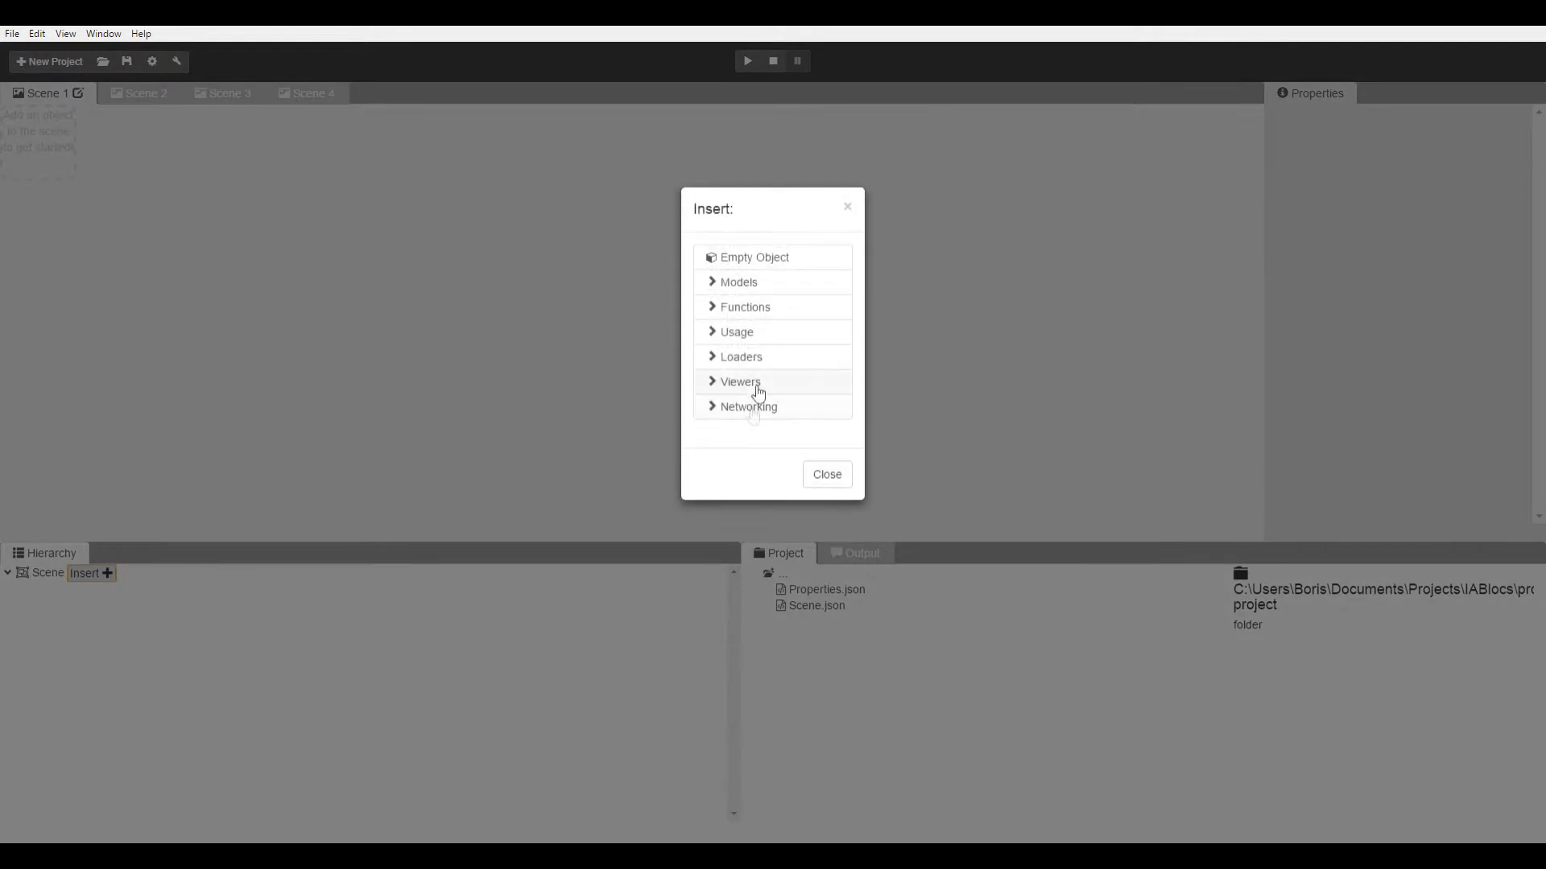
{"action": "left_click", "coordinate": [774, 261]}
{"action": "left_click_drag", "start_coordinate": [18, 142], "coordinate": [205, 234]}
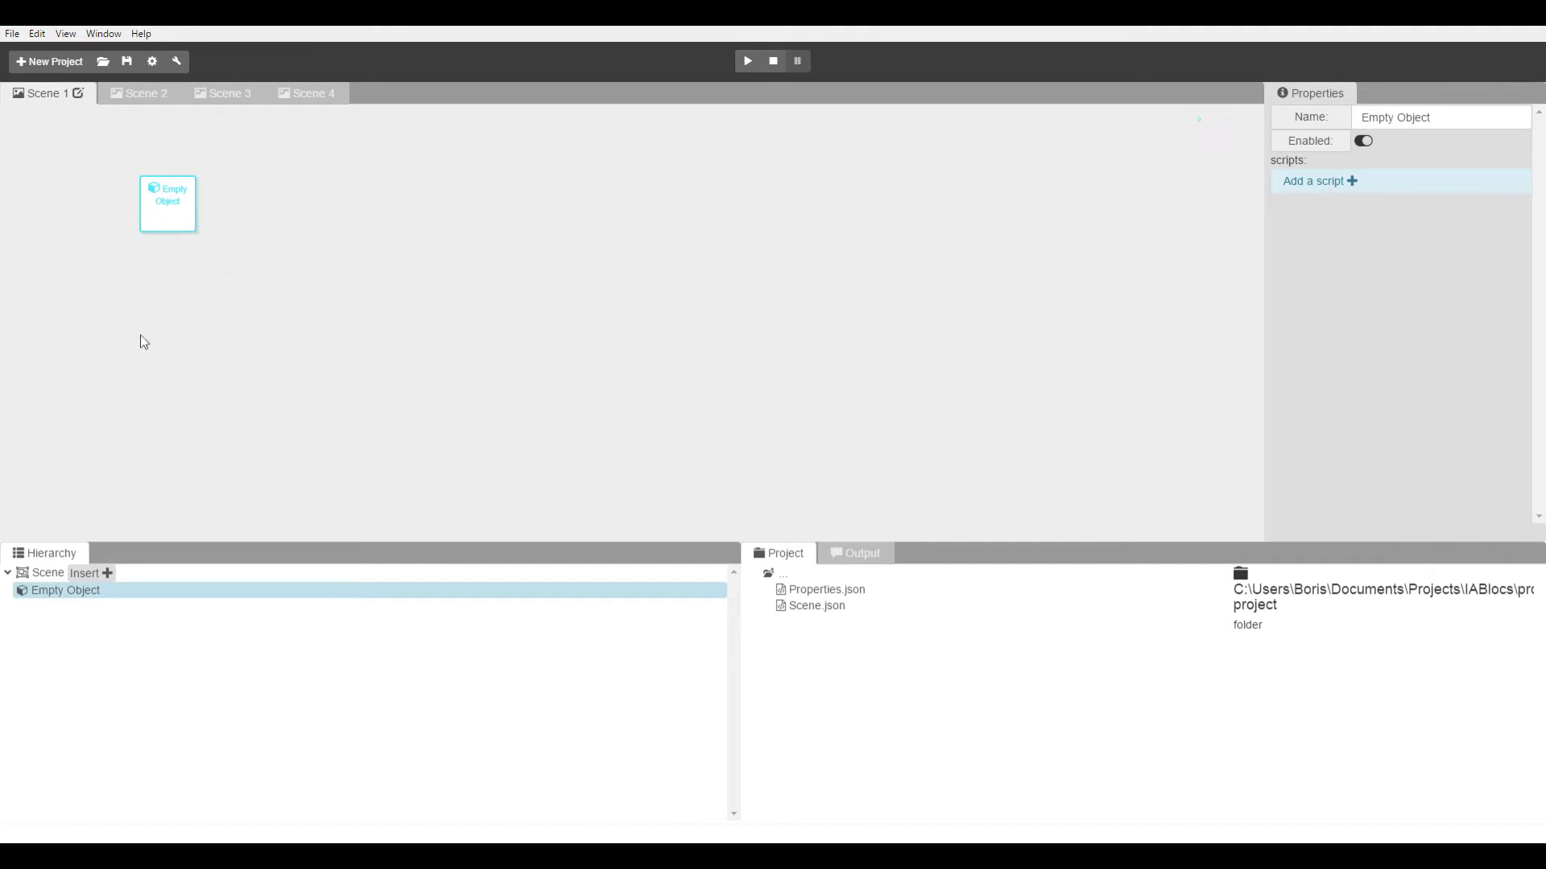
{"action": "scroll", "coordinate": [261, 315], "scroll_direction": "up", "scroll_amount": 3}
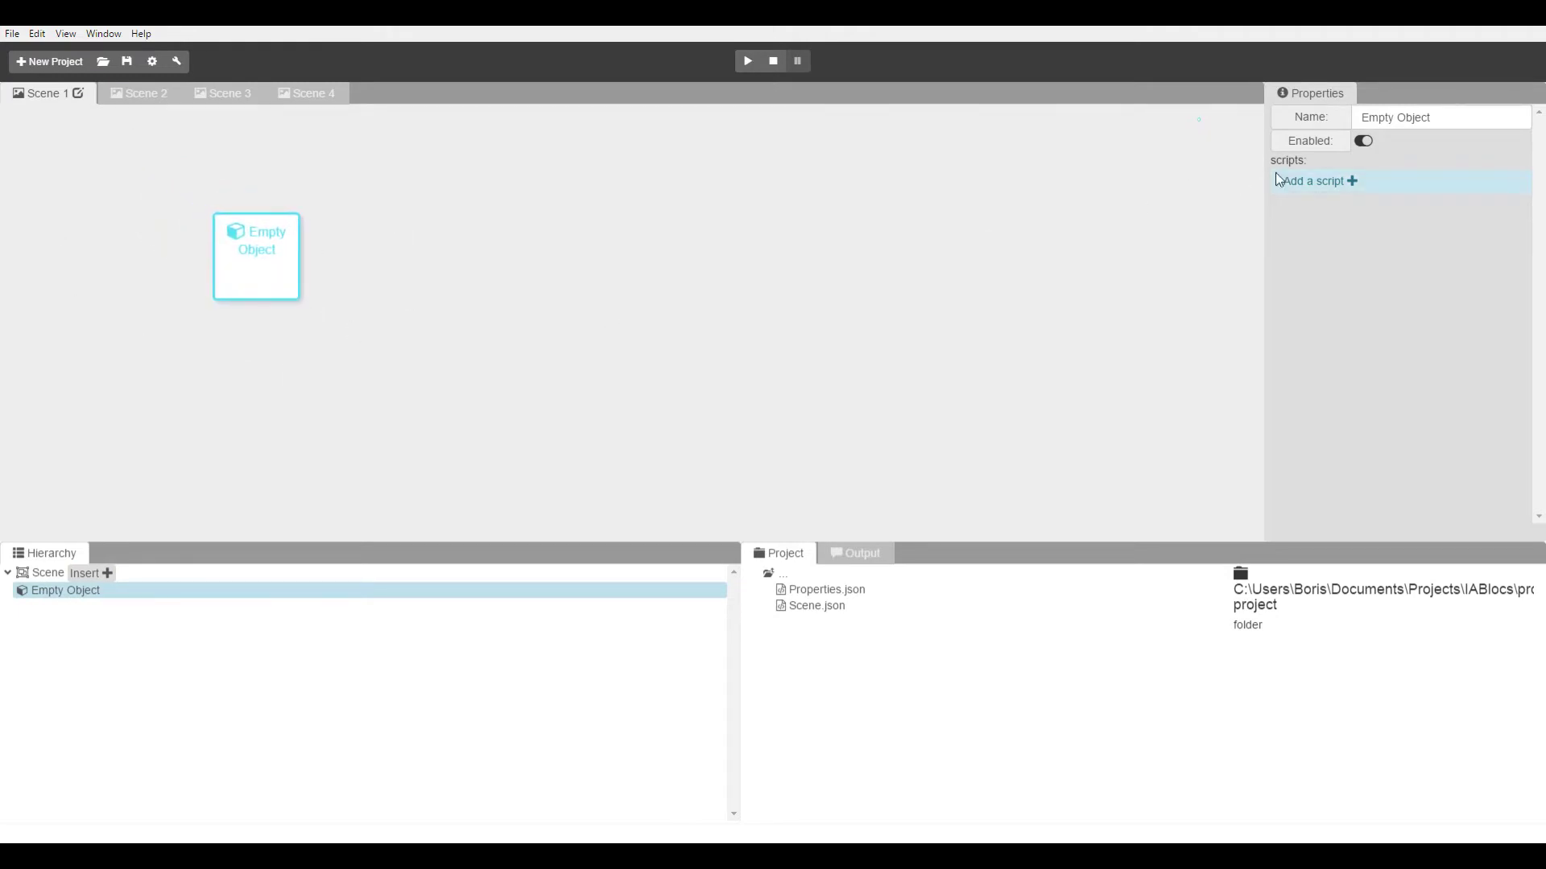
{"action": "left_click_drag", "start_coordinate": [1439, 117], "coordinate": [1208, 118]}
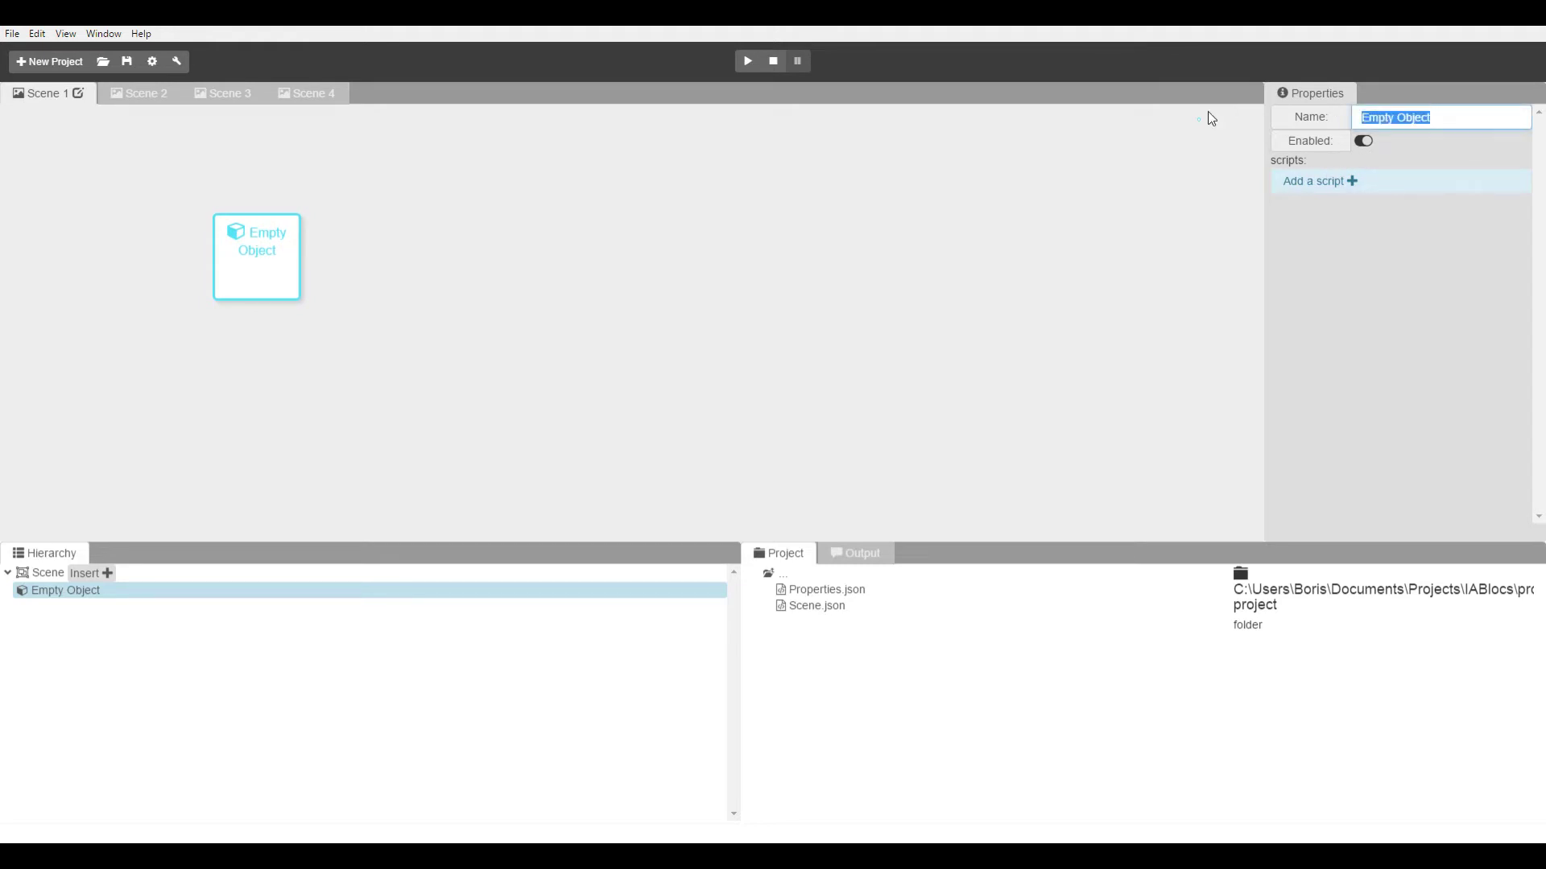
{"action": "type", "text": "Nuber"}
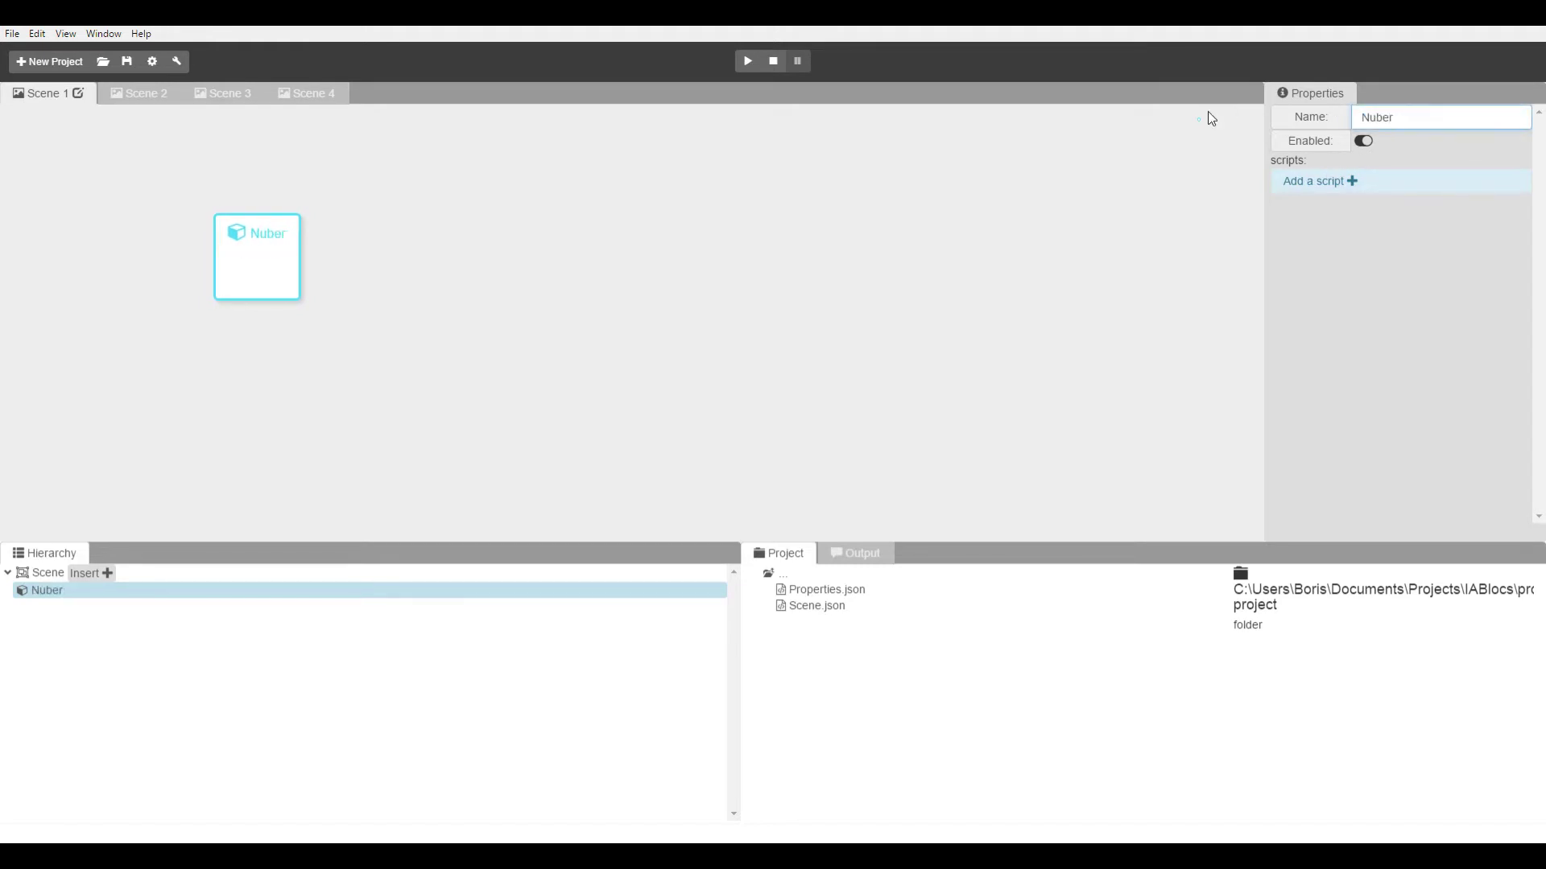
{"action": "key", "text": "BackSpace"}
{"action": "key", "text": "BackSpace"}
{"action": "key", "text": "BackSpace"}
{"action": "type", "text": "mbers"}
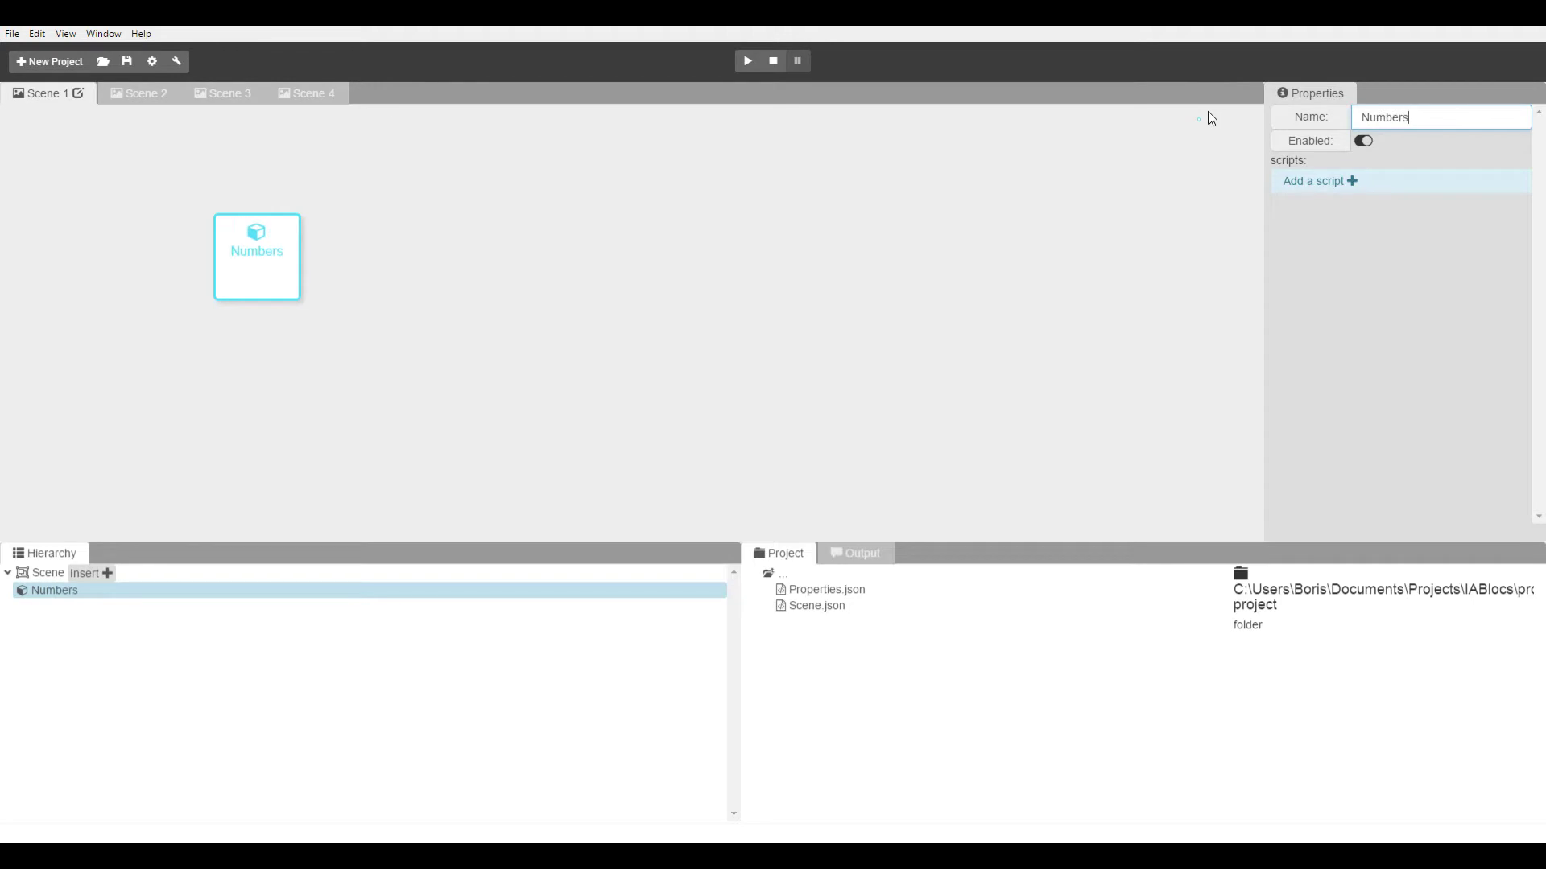
{"action": "type", "text": " Generator"}
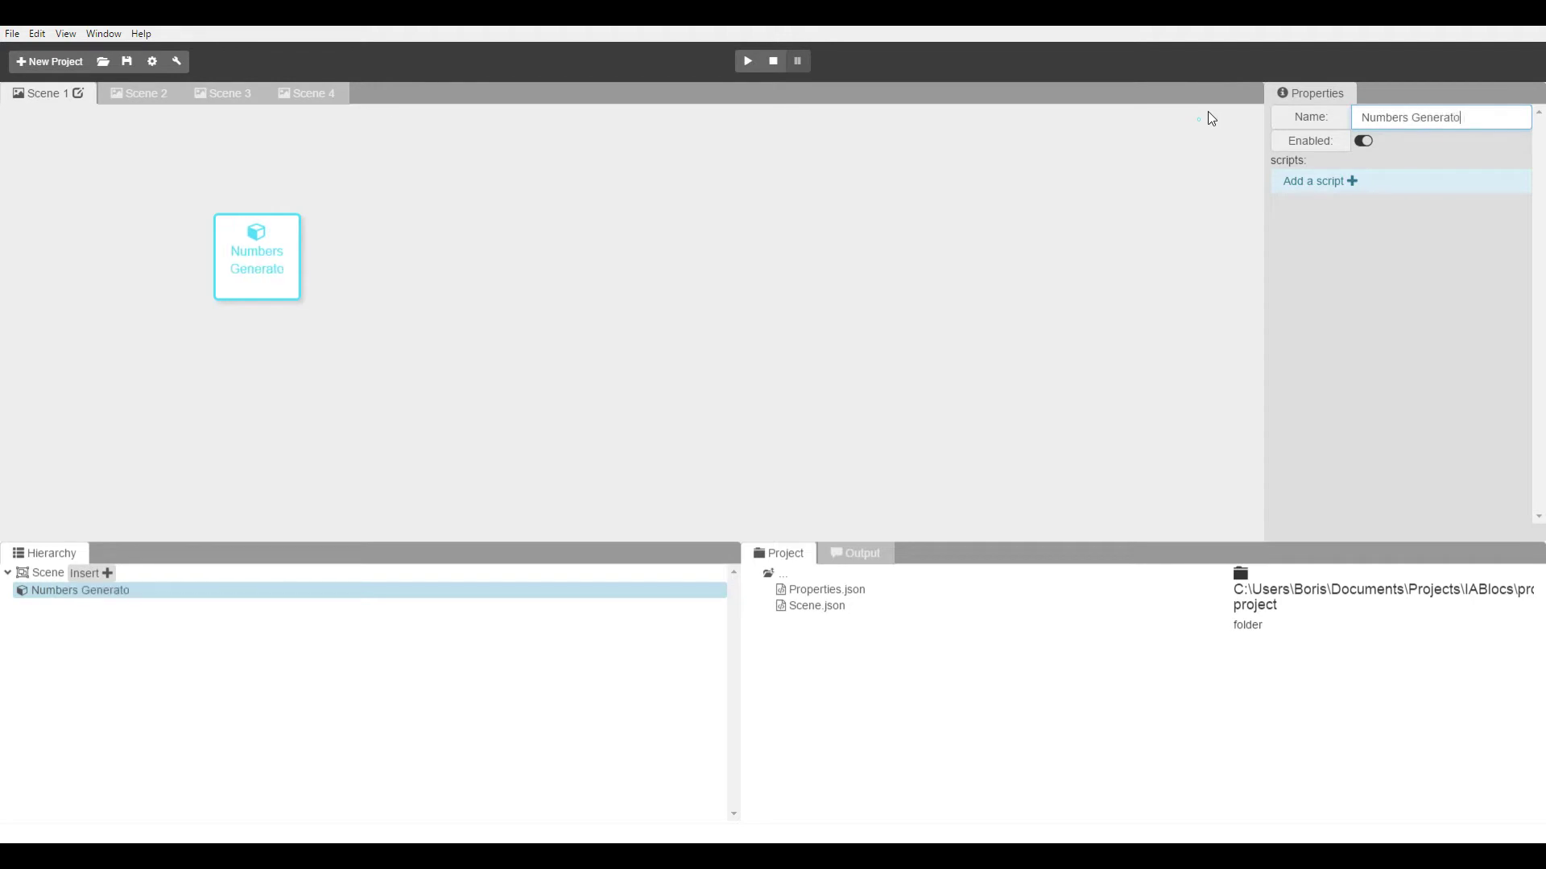
{"action": "left_click", "coordinate": [1332, 257]}
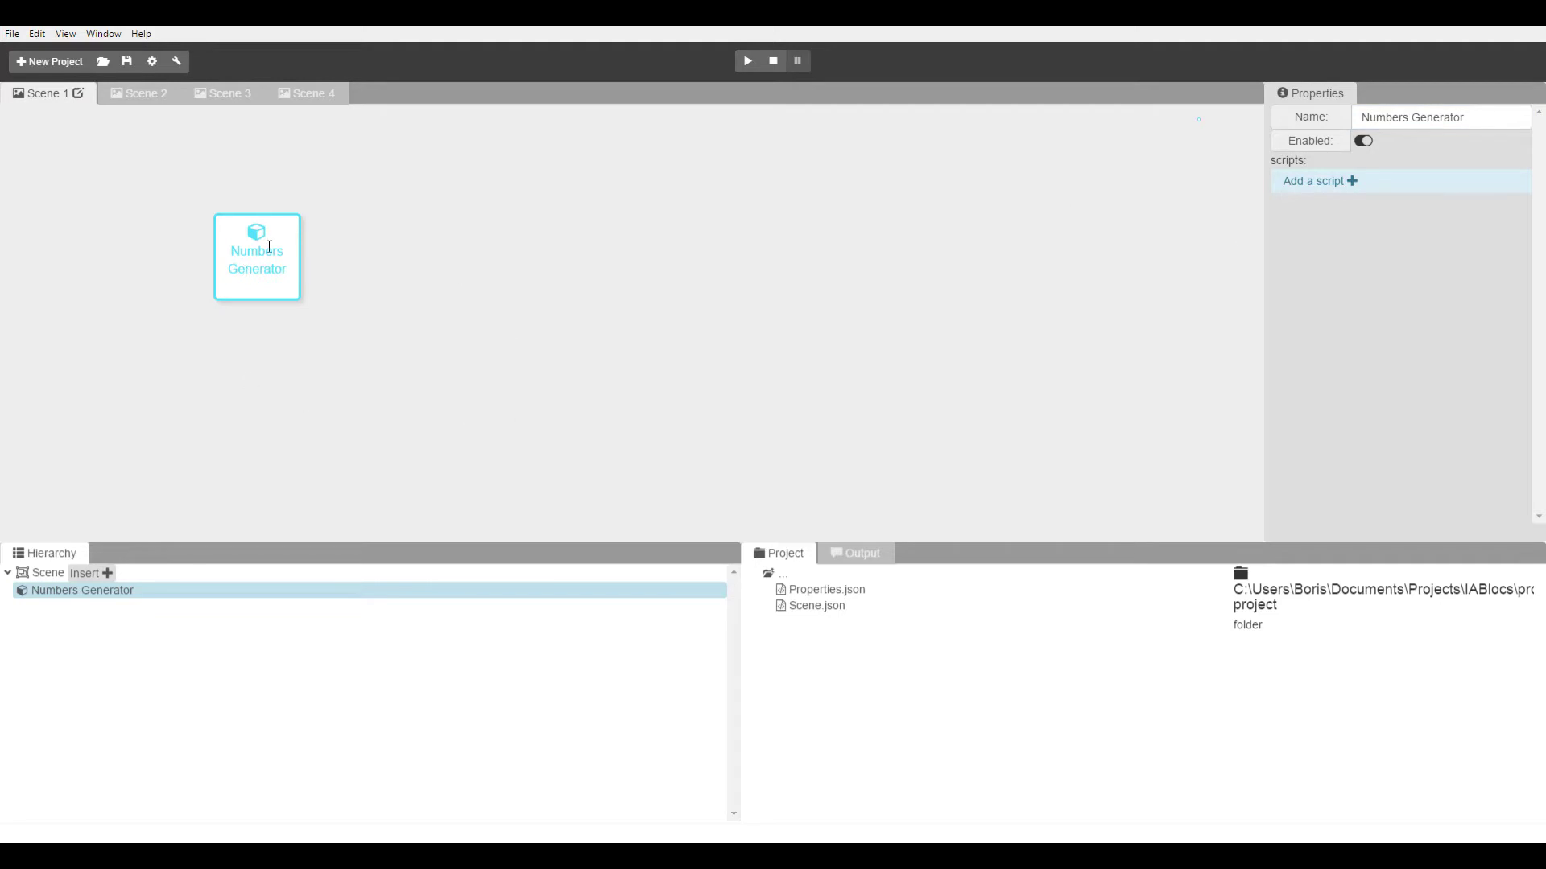
Create a Data loader template script called 'Numbers Generator Script' and attach it to the object.
{"action": "left_click", "coordinate": [1338, 179]}
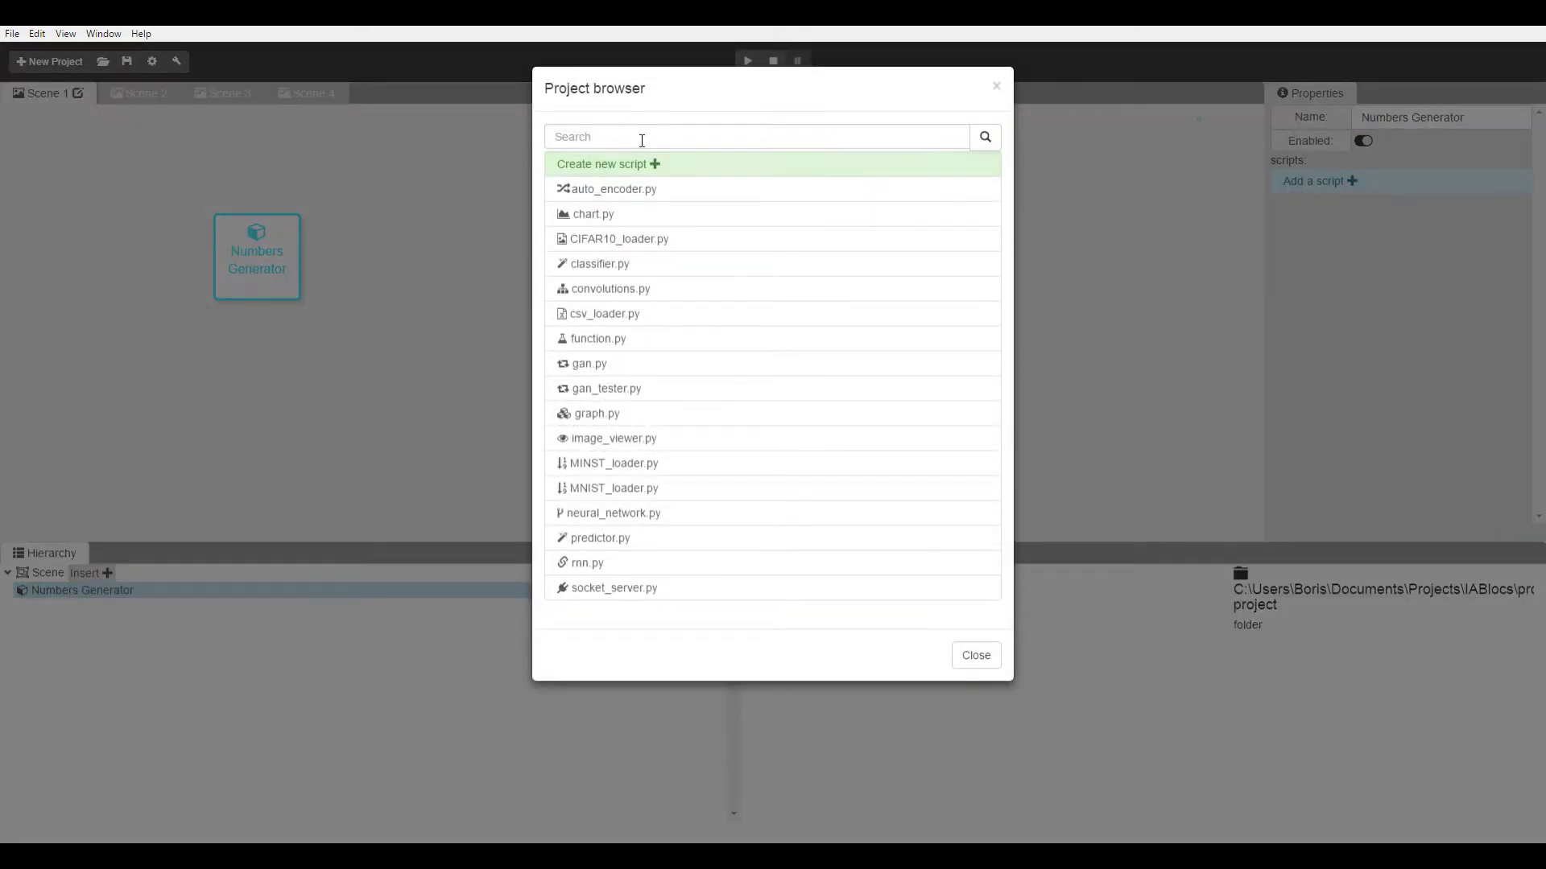
{"action": "left_click", "coordinate": [639, 163]}
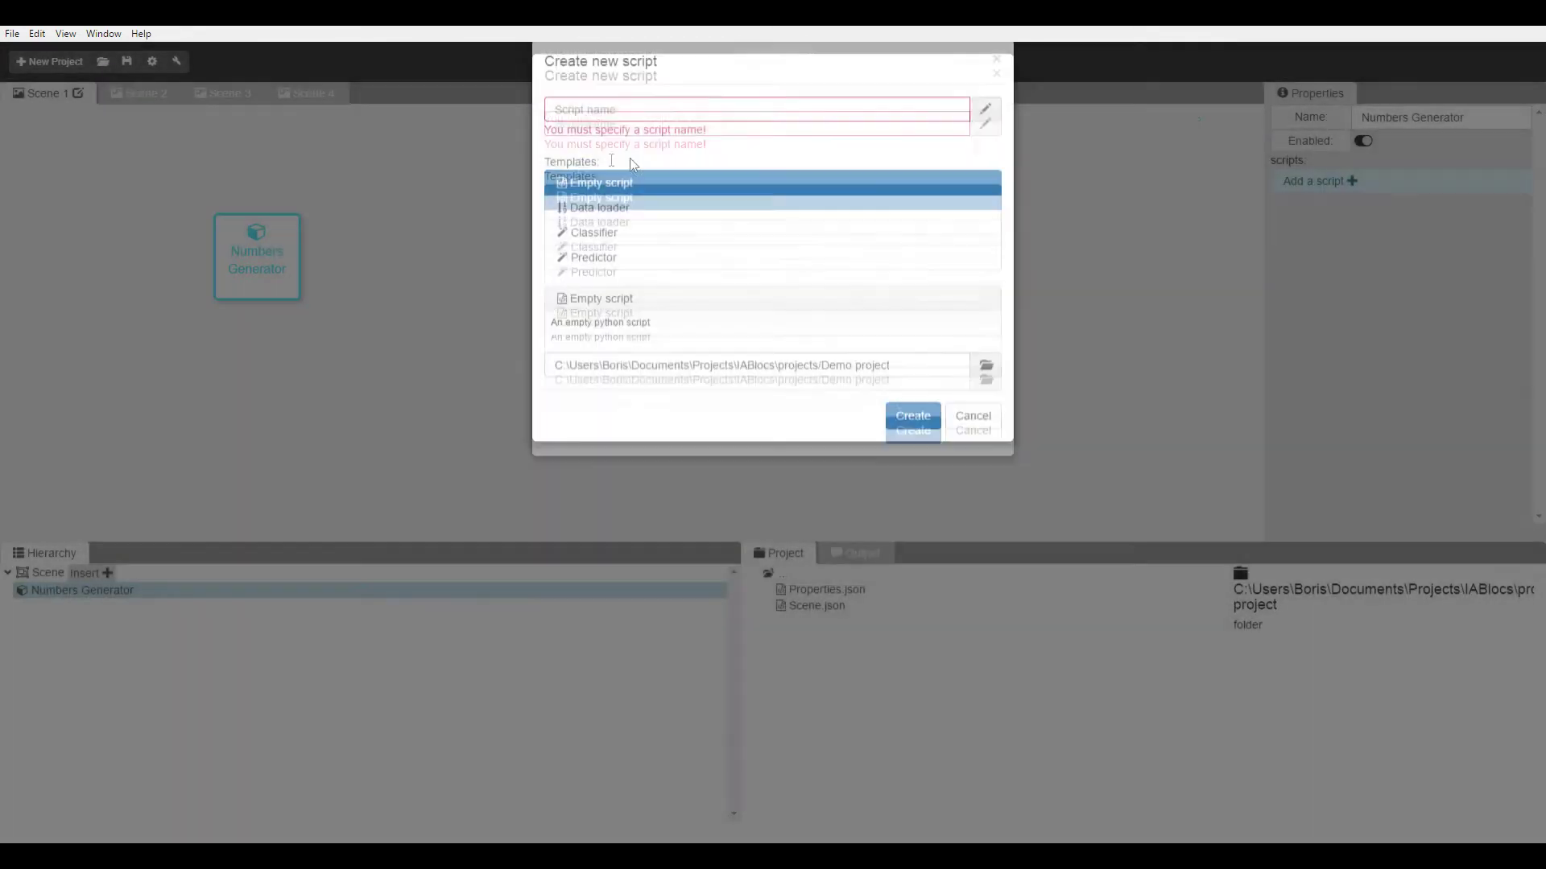
{"action": "left_click", "coordinate": [568, 234]}
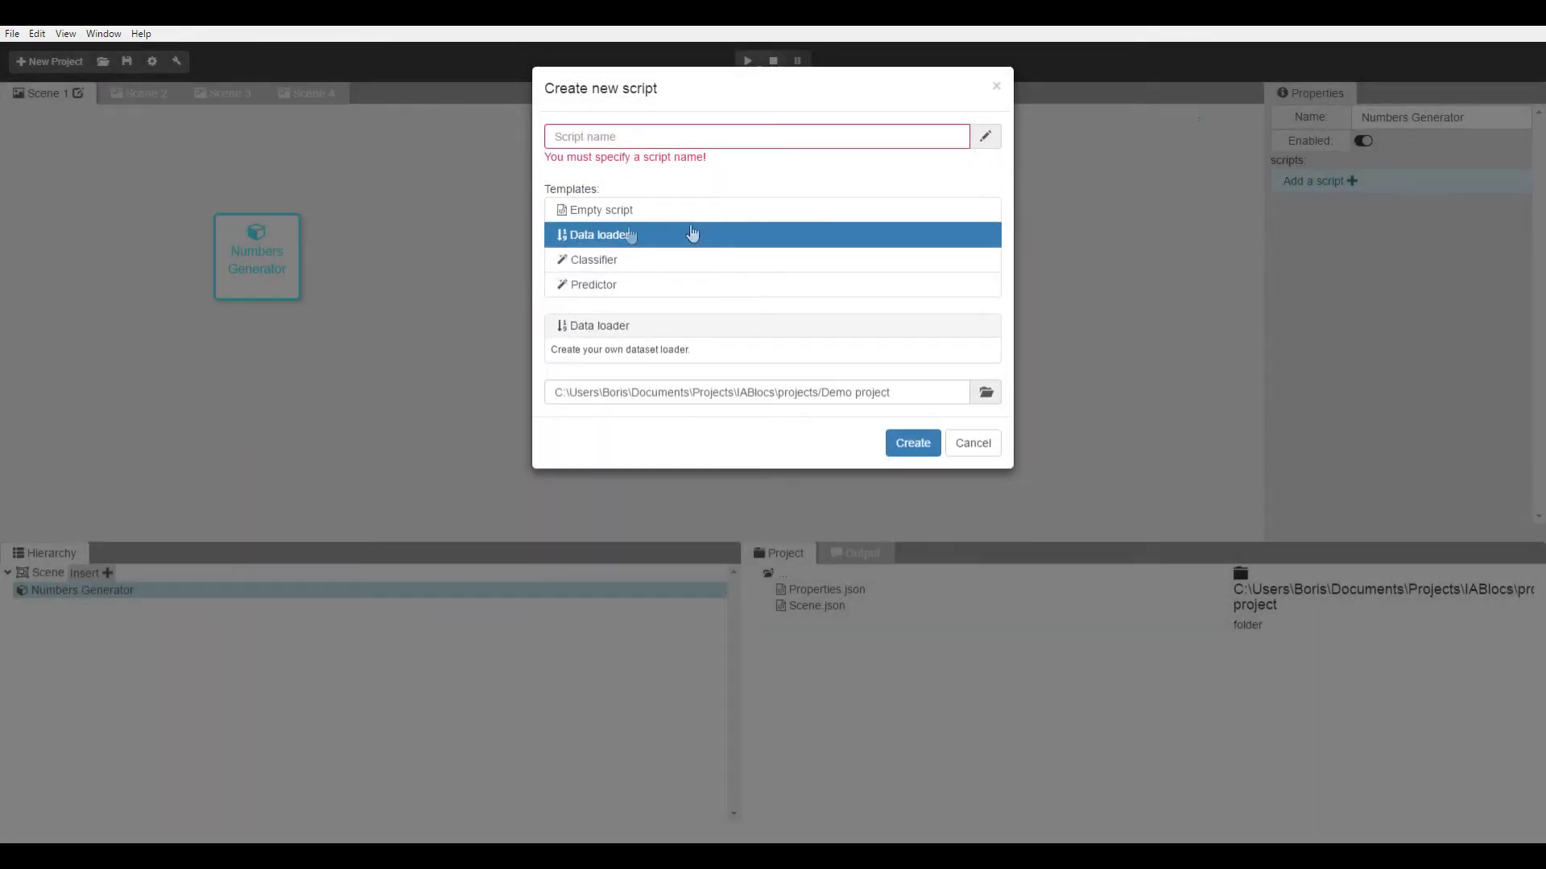
{"action": "left_click", "coordinate": [600, 137]}
{"action": "type", "text": "Num"}
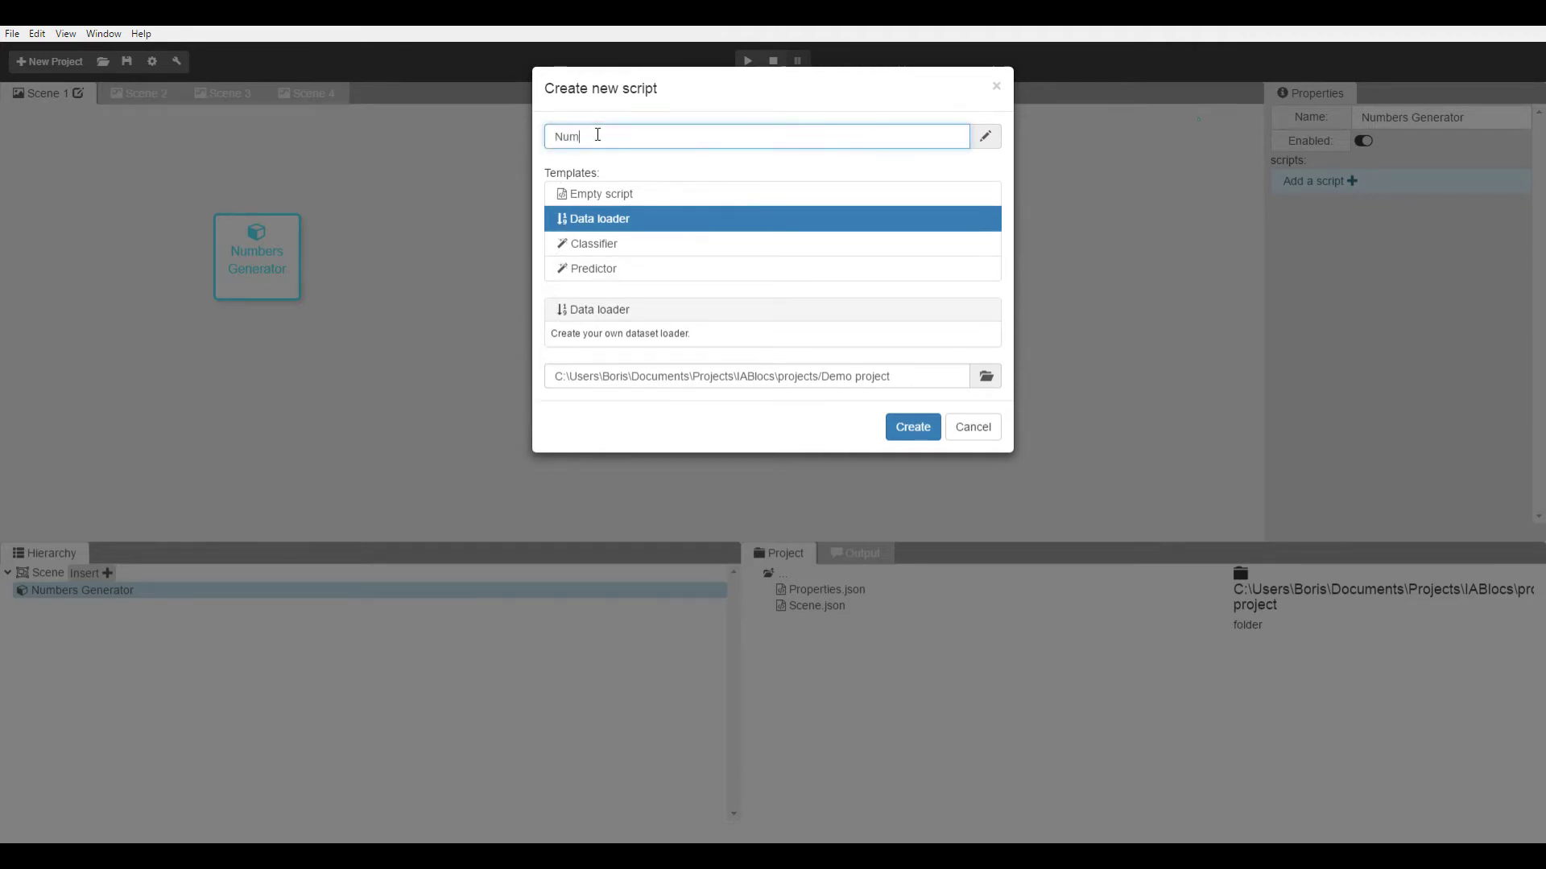
{"action": "type", "text": "bers"}
{"action": "type", "text": " Ge"}
{"action": "type", "text": "nerator S"}
{"action": "type", "text": "cript"}
{"action": "left_click", "coordinate": [906, 438]}
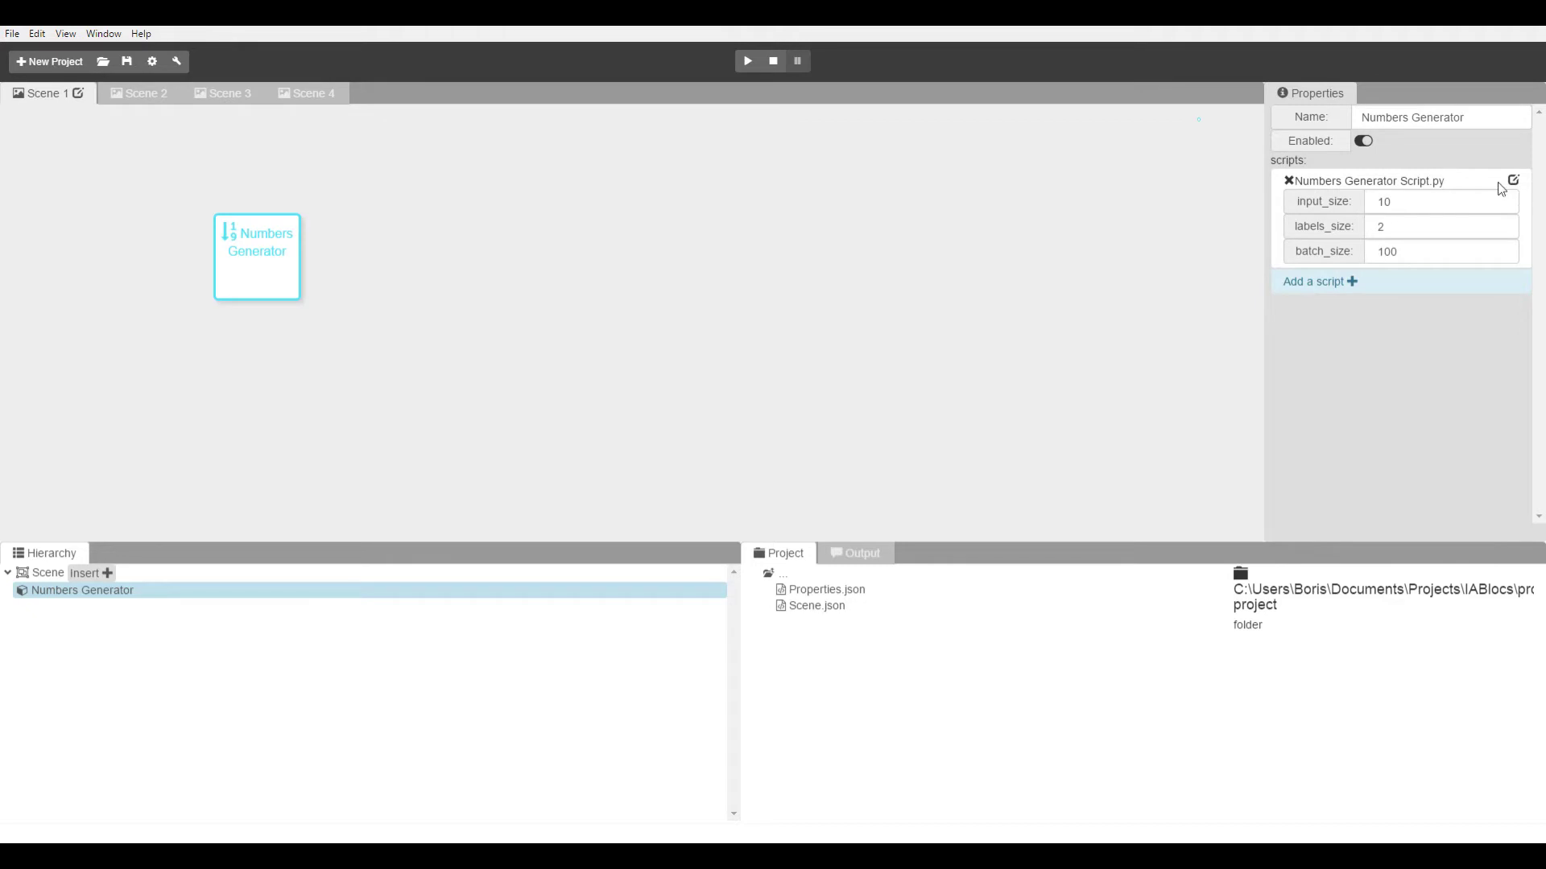
Open Numbers Generator Script.py from the project files in Sublime Text.
{"action": "left_click", "coordinate": [874, 554]}
{"action": "left_click", "coordinate": [783, 554]}
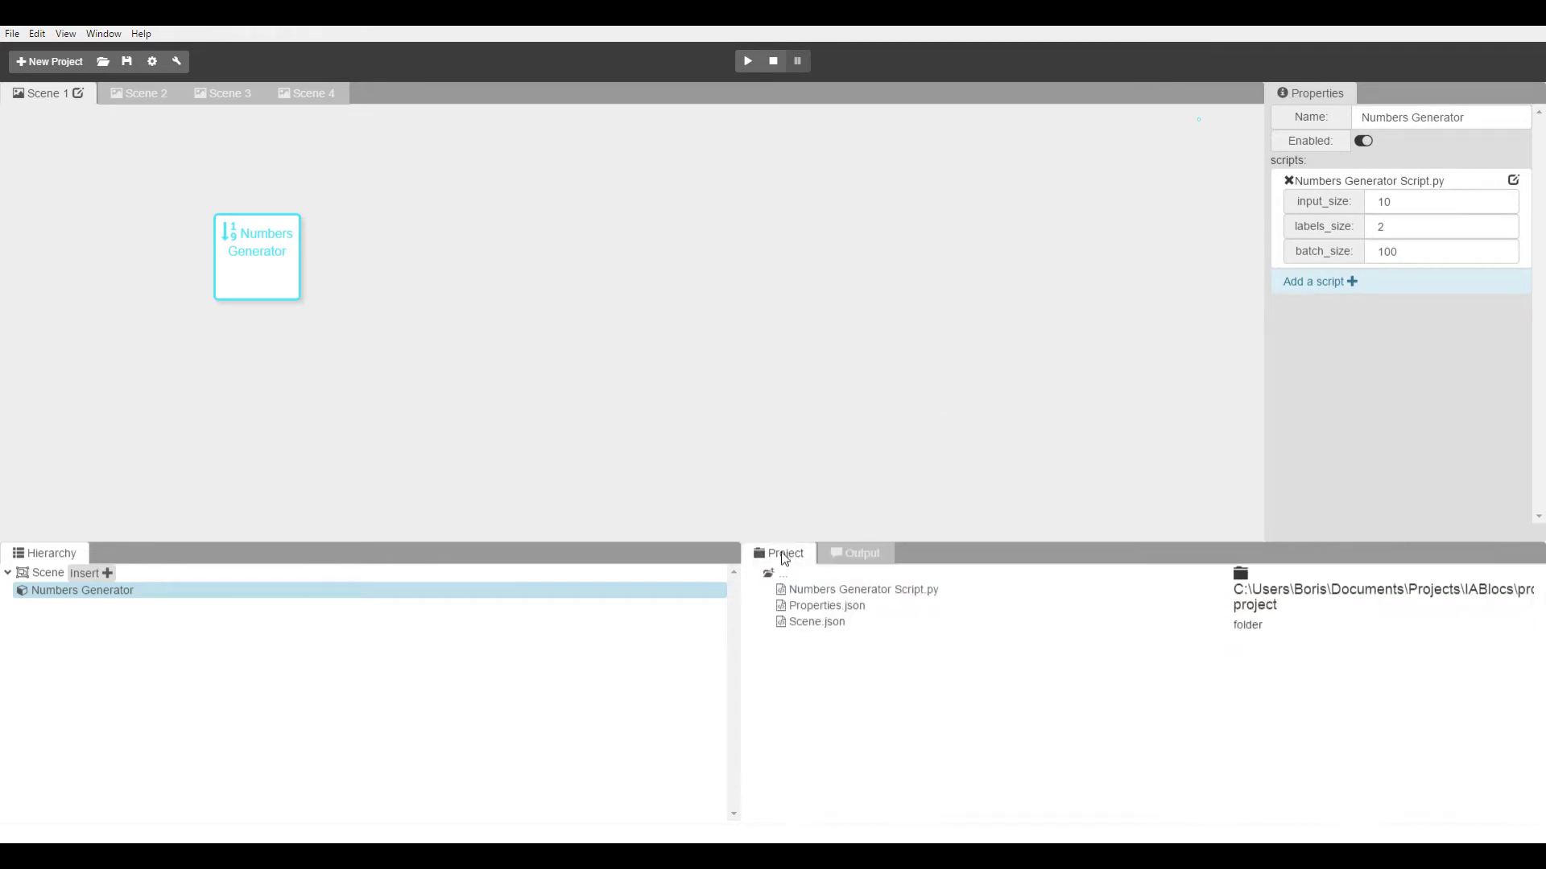
{"action": "left_click", "coordinate": [842, 591]}
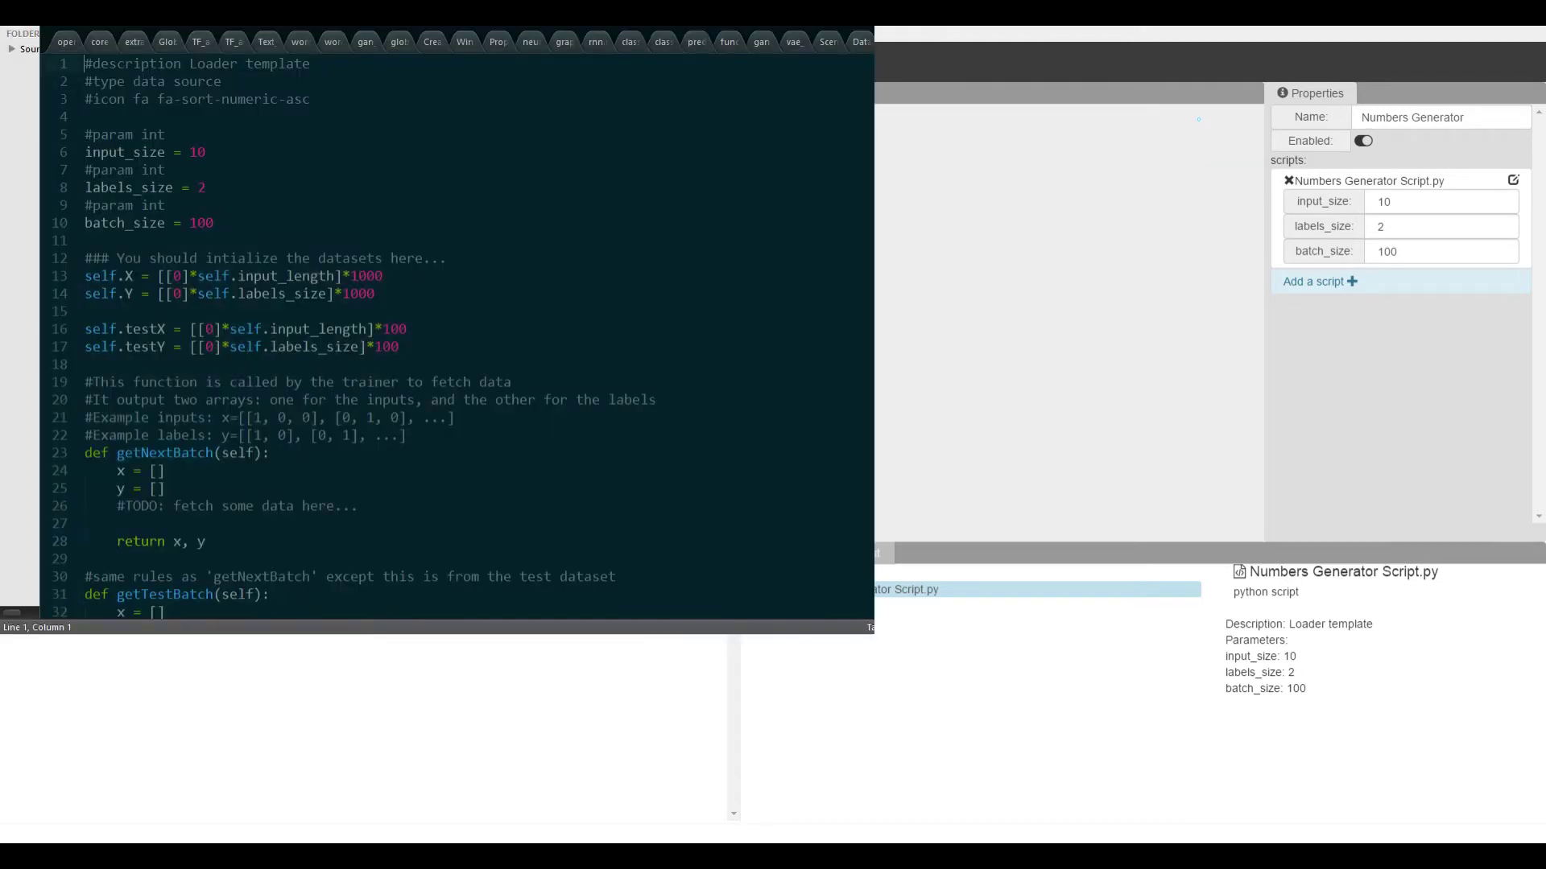
Delete dataset initialisation lines 12–17 and copy batch_size for reuse below the fetch-data TODO.
{"action": "left_click_drag", "start_coordinate": [419, 359], "coordinate": [37, 260]}
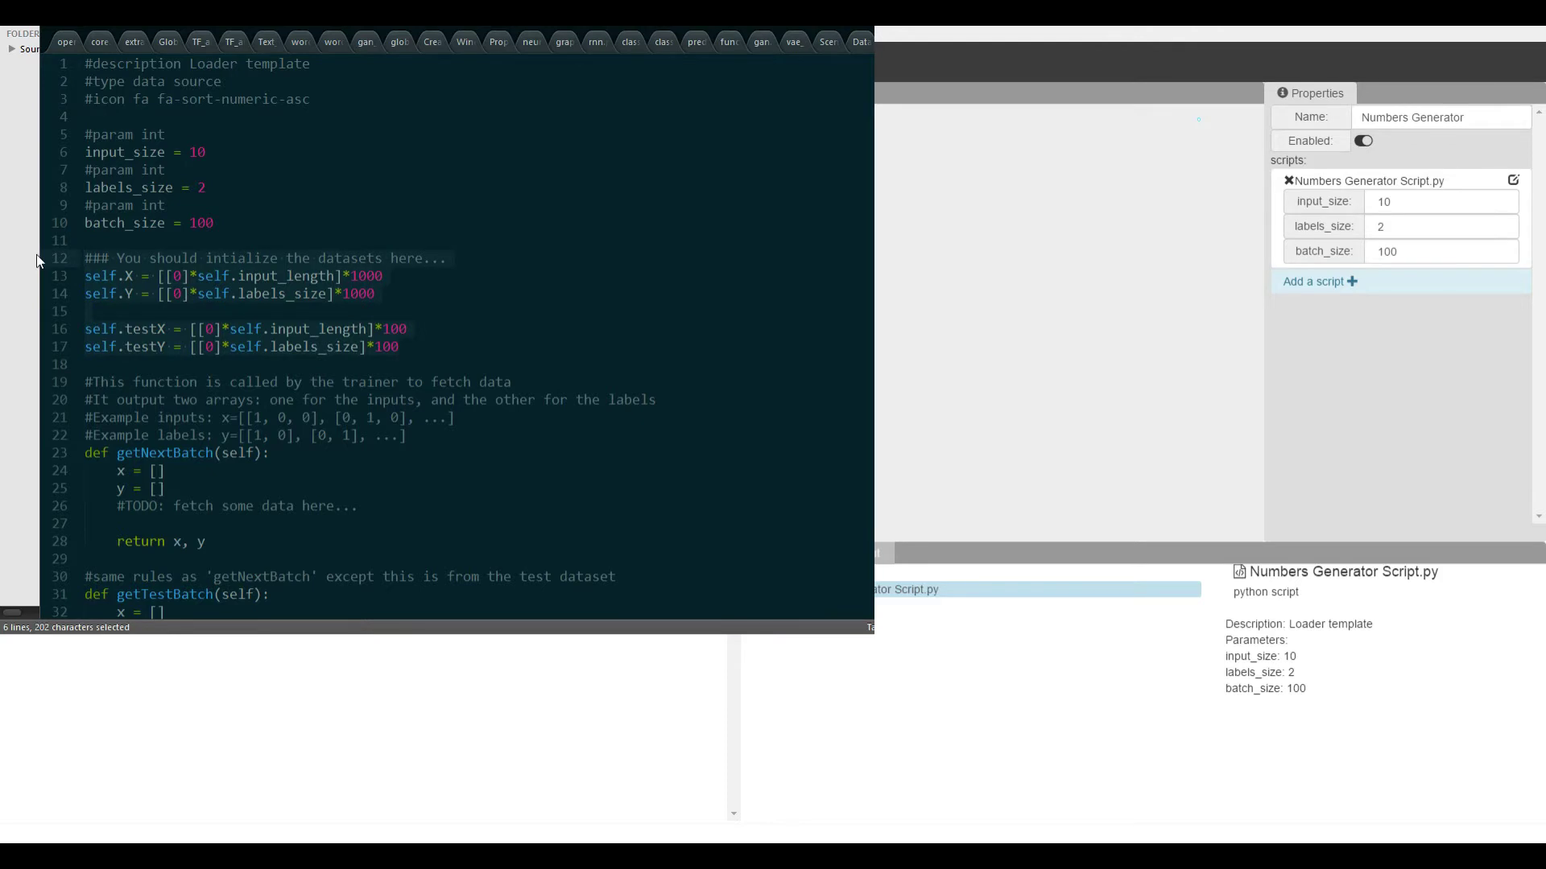
{"action": "key", "text": "BackSpace"}
{"action": "key", "text": "BackSpace"}
{"action": "key", "text": "BackSpace"}
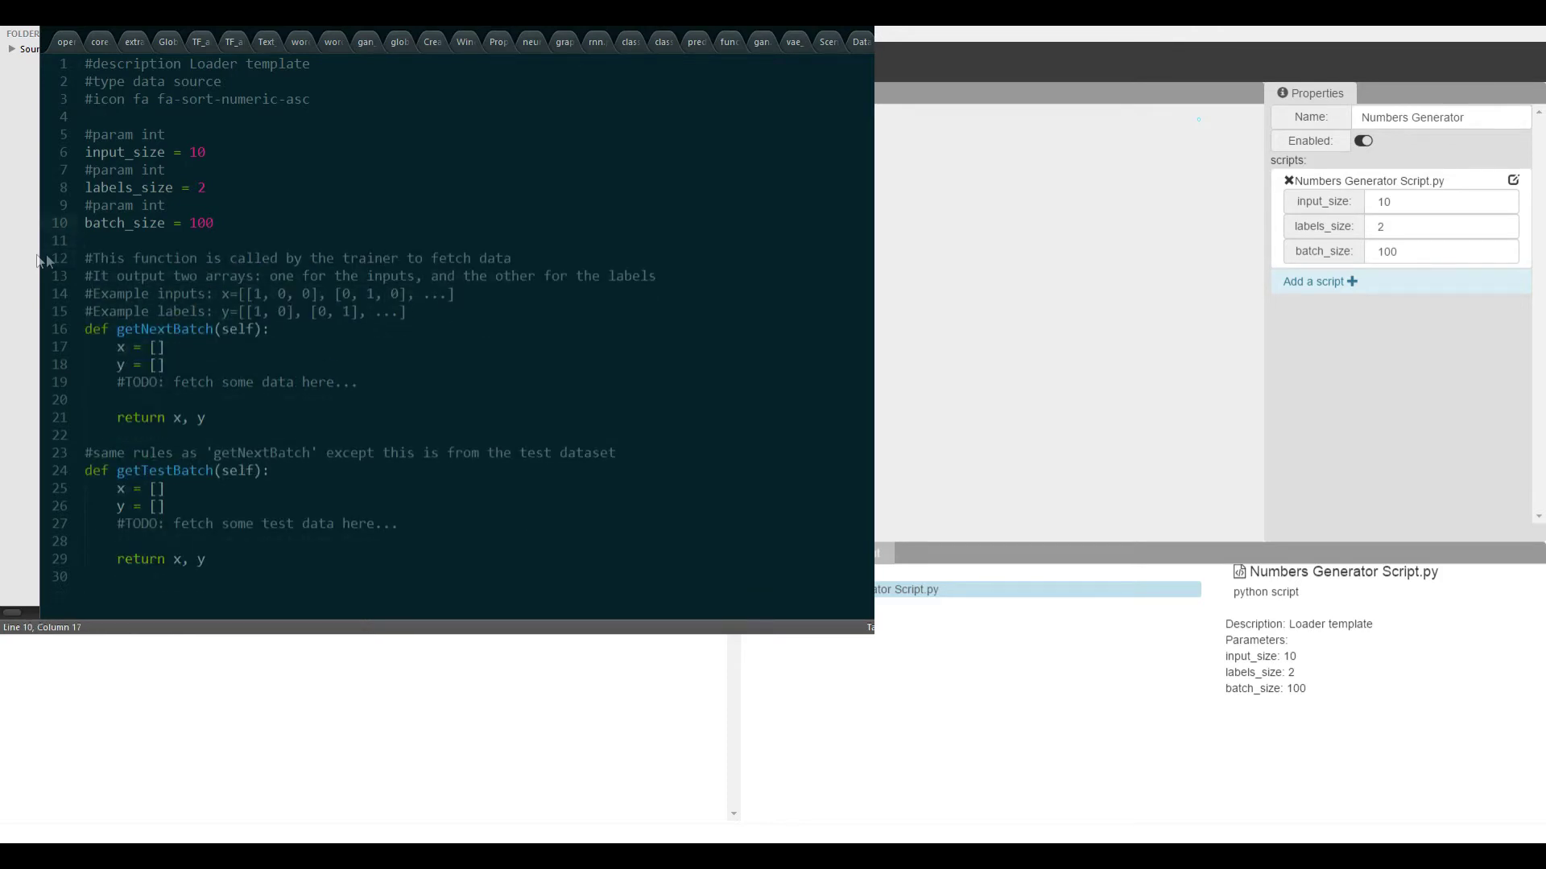
{"action": "double_click", "coordinate": [124, 227]}
{"action": "key", "text": "ctrl+c"}
{"action": "left_click_drag", "start_coordinate": [455, 294], "coordinate": [221, 294]}
{"action": "left_click", "coordinate": [207, 401]}
Write a loop over self.batch_size that draws random_number = np.random.uniform(0, 1).
{"action": "key", "text": "Return"}
{"action": "type", "text": "f"}
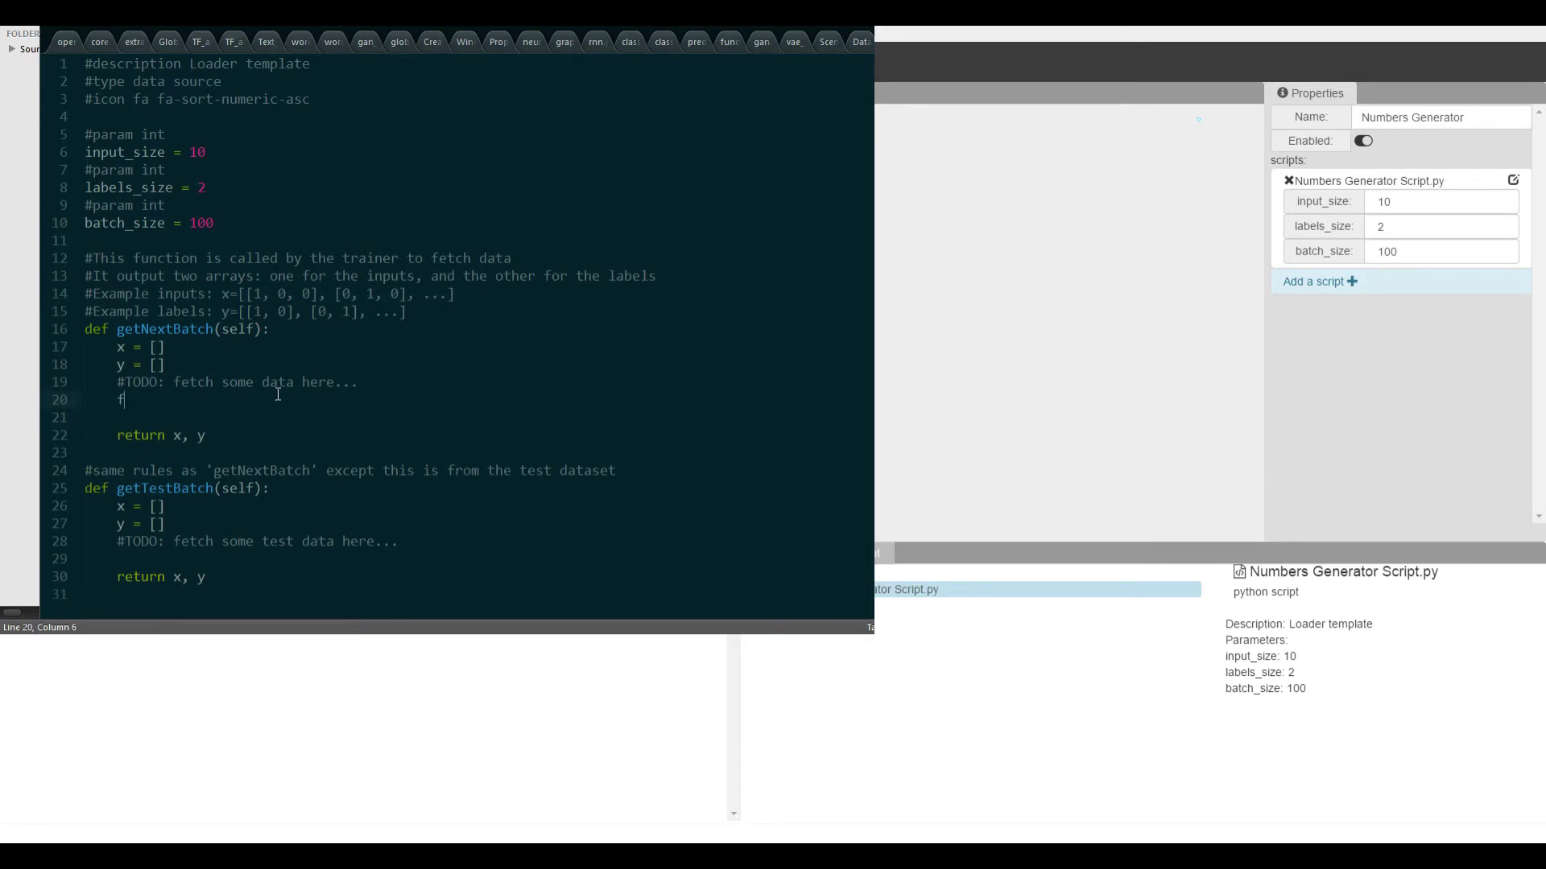
{"action": "type", "text": "if"}
{"action": "key", "text": "BackSpace"}
{"action": "key", "text": "BackSpace"}
{"action": "key", "text": "BackSpace"}
{"action": "type", "text": "fo"}
{"action": "type", "text": "r i in range("}
{"action": "type", "text": "batch_size"}
{"action": "double_click", "coordinate": [278, 399]}
{"action": "key", "text": "ctrl+v"}
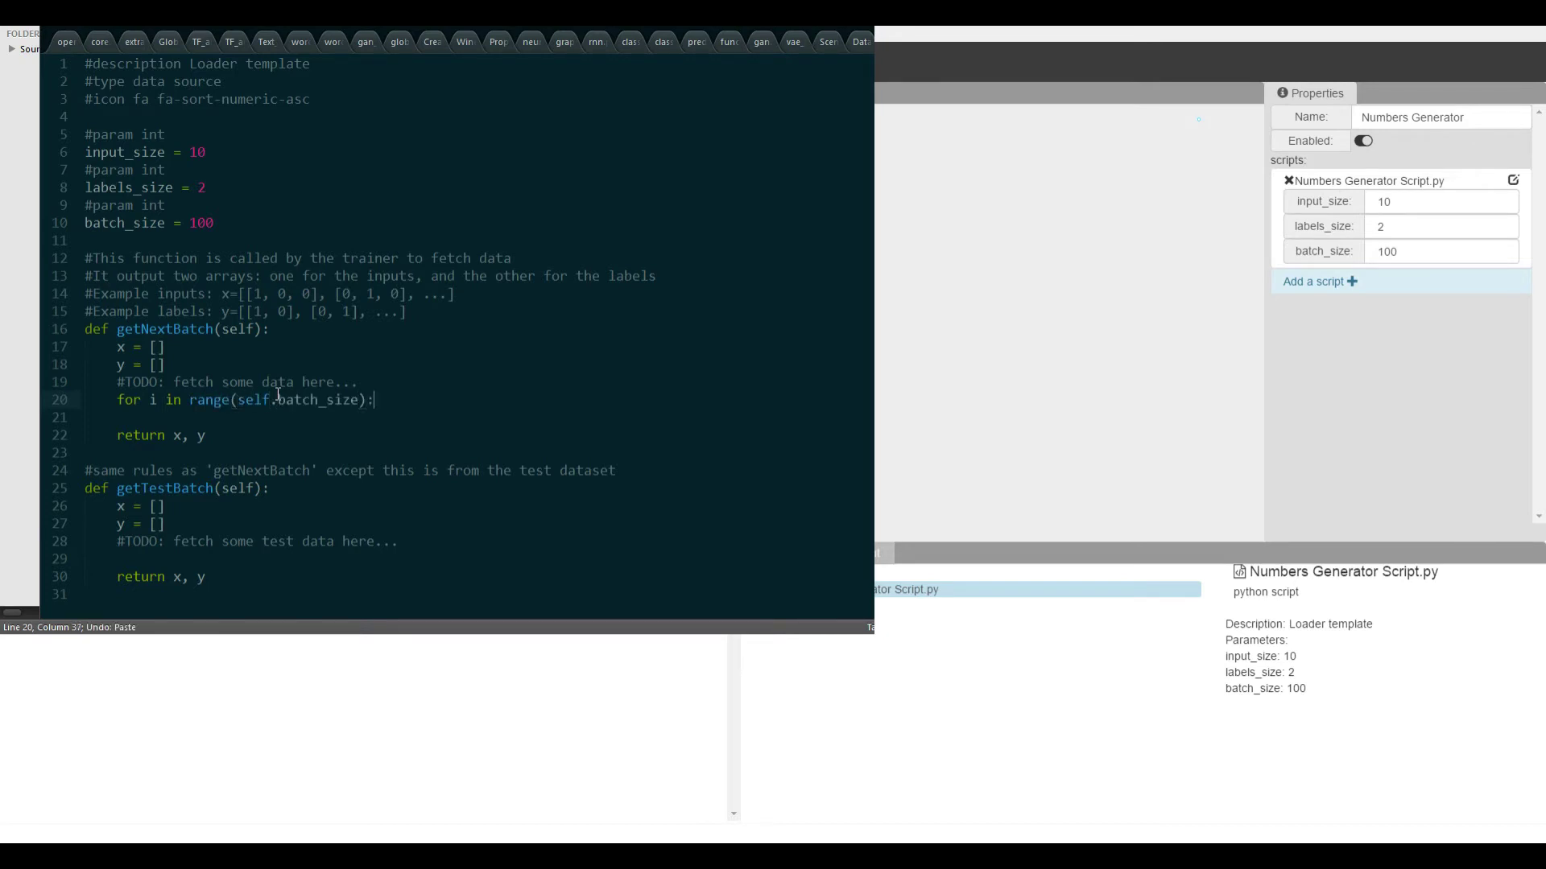
{"action": "key", "text": "Return"}
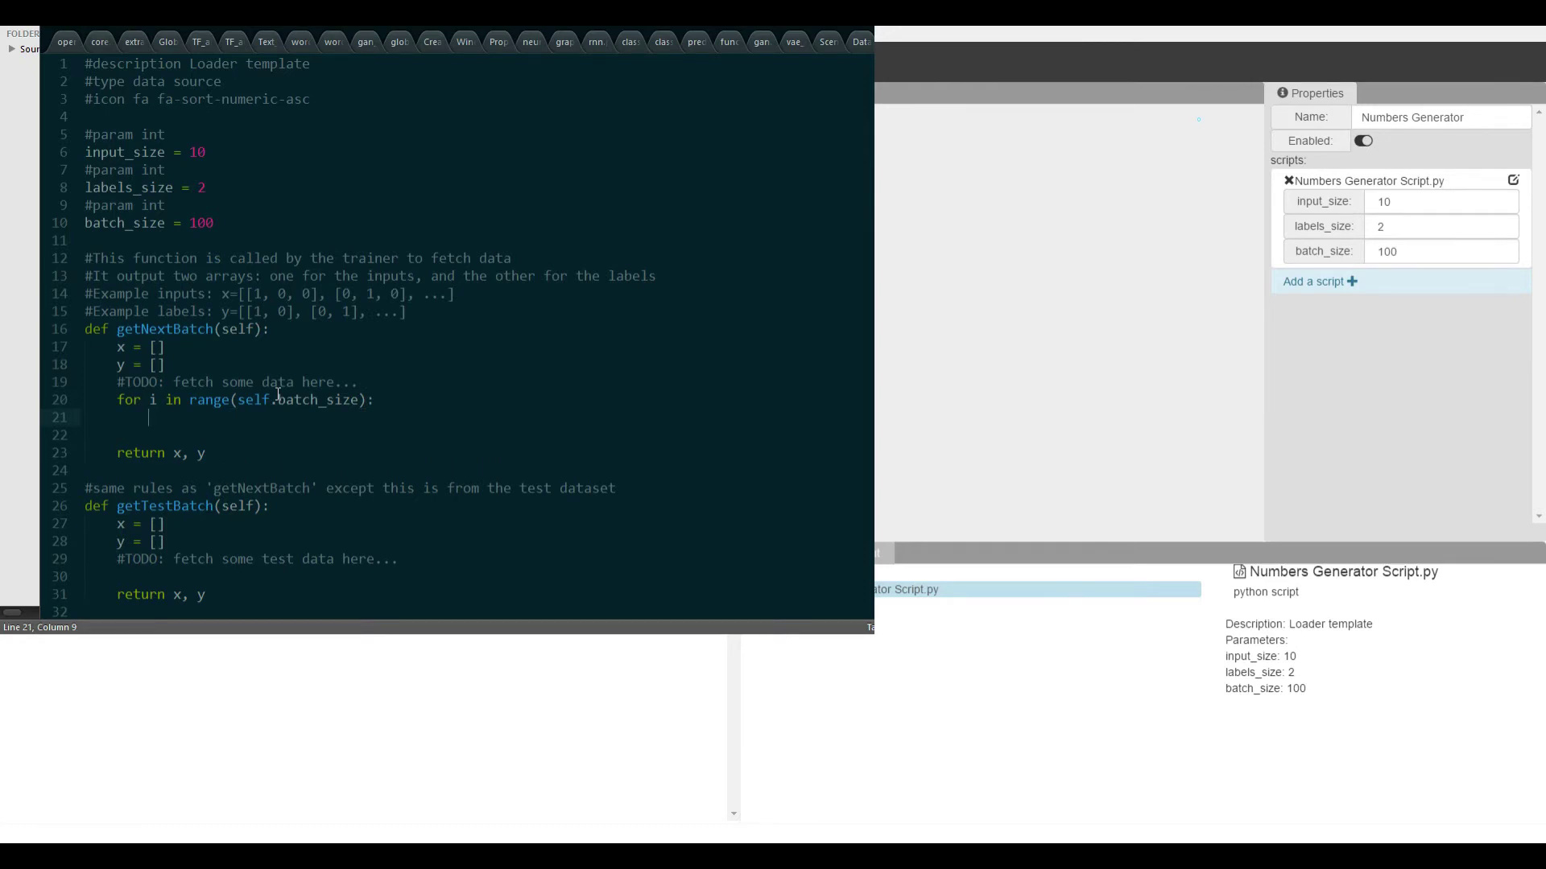
{"action": "type", "text": "random_nu"}
{"action": "type", "text": "mber = "}
{"action": "type", "text": "np."}
{"action": "type", "text": "random.uniform("}
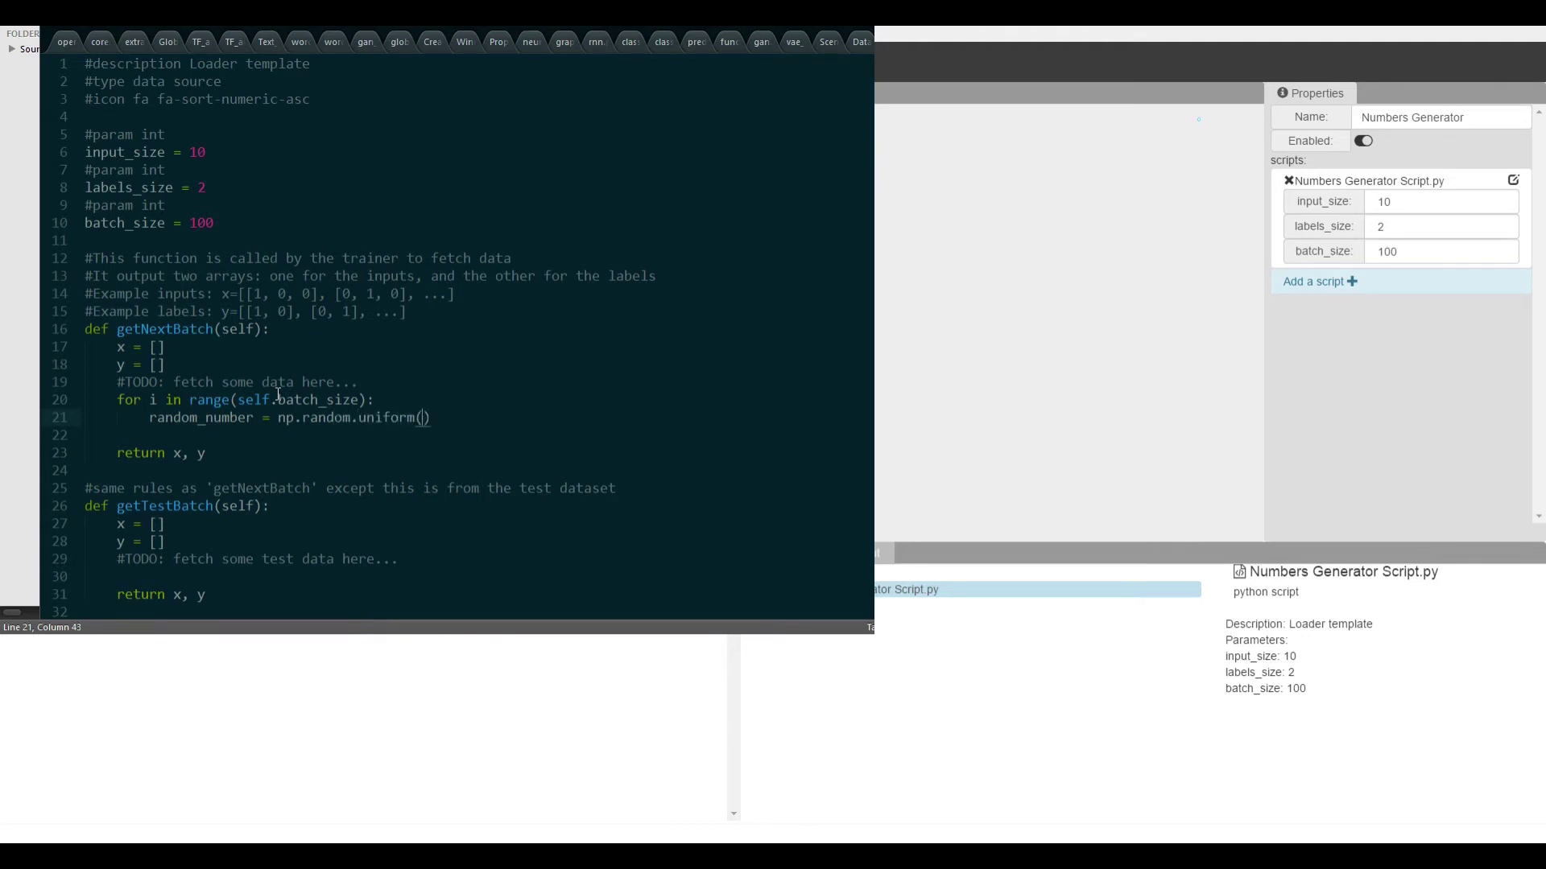
{"action": "type", "text": "0, 1"}
{"action": "key", "text": "Return"}
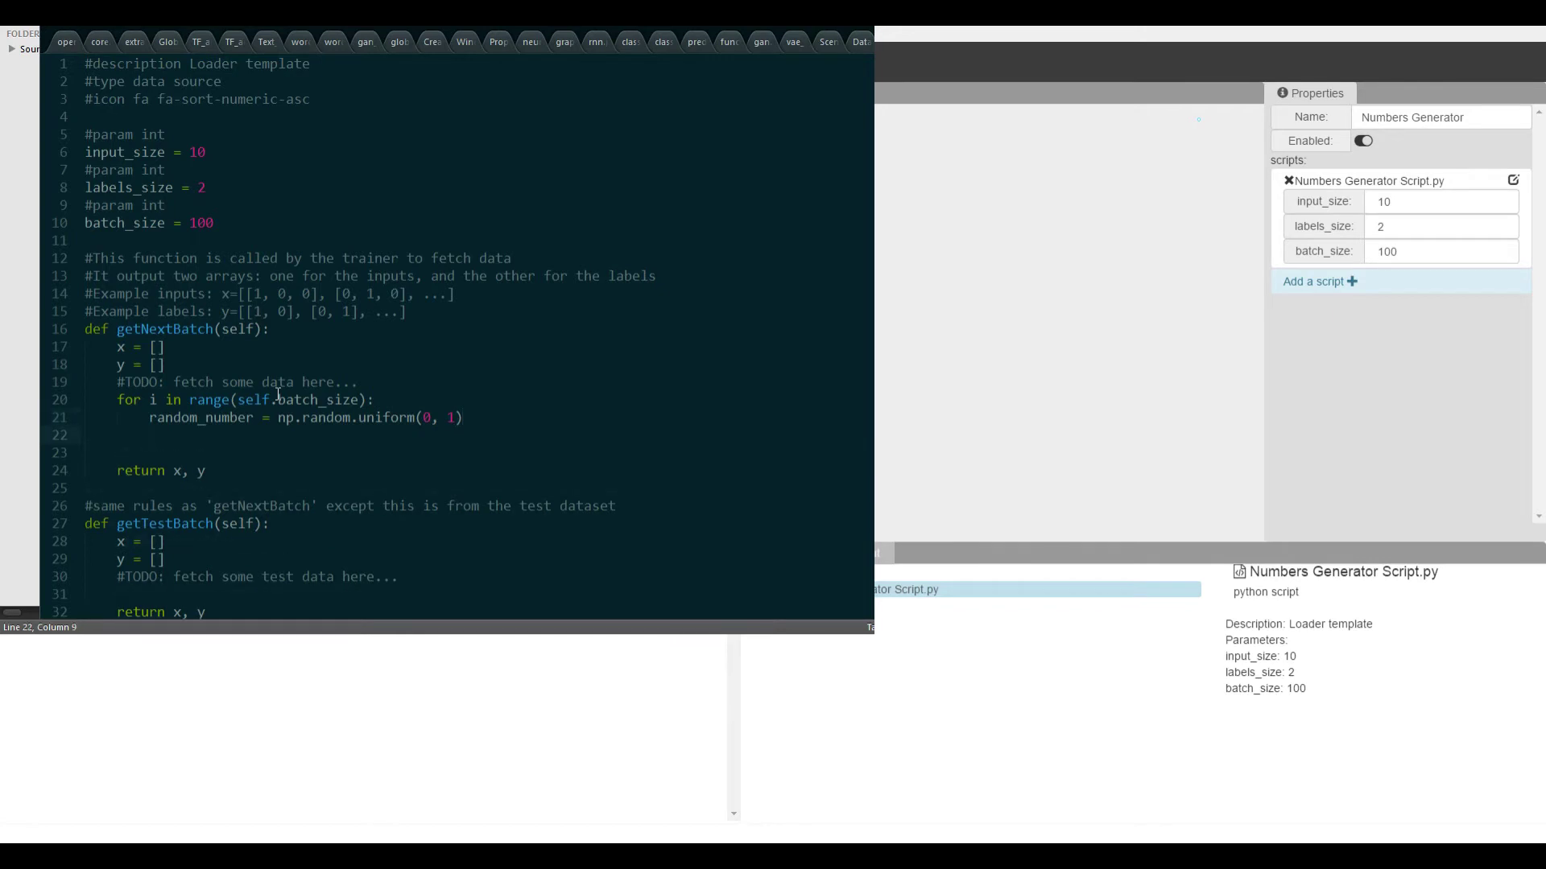
{"action": "type", "text": "label"}
{"action": "type", "text": " = [0"}
{"action": "type", "text": ", 1"}
Add label = [0, 1], switched to [1, 0] when random_number > 0.5, and save.
{"action": "key", "text": "Return"}
{"action": "type", "text": "if"}
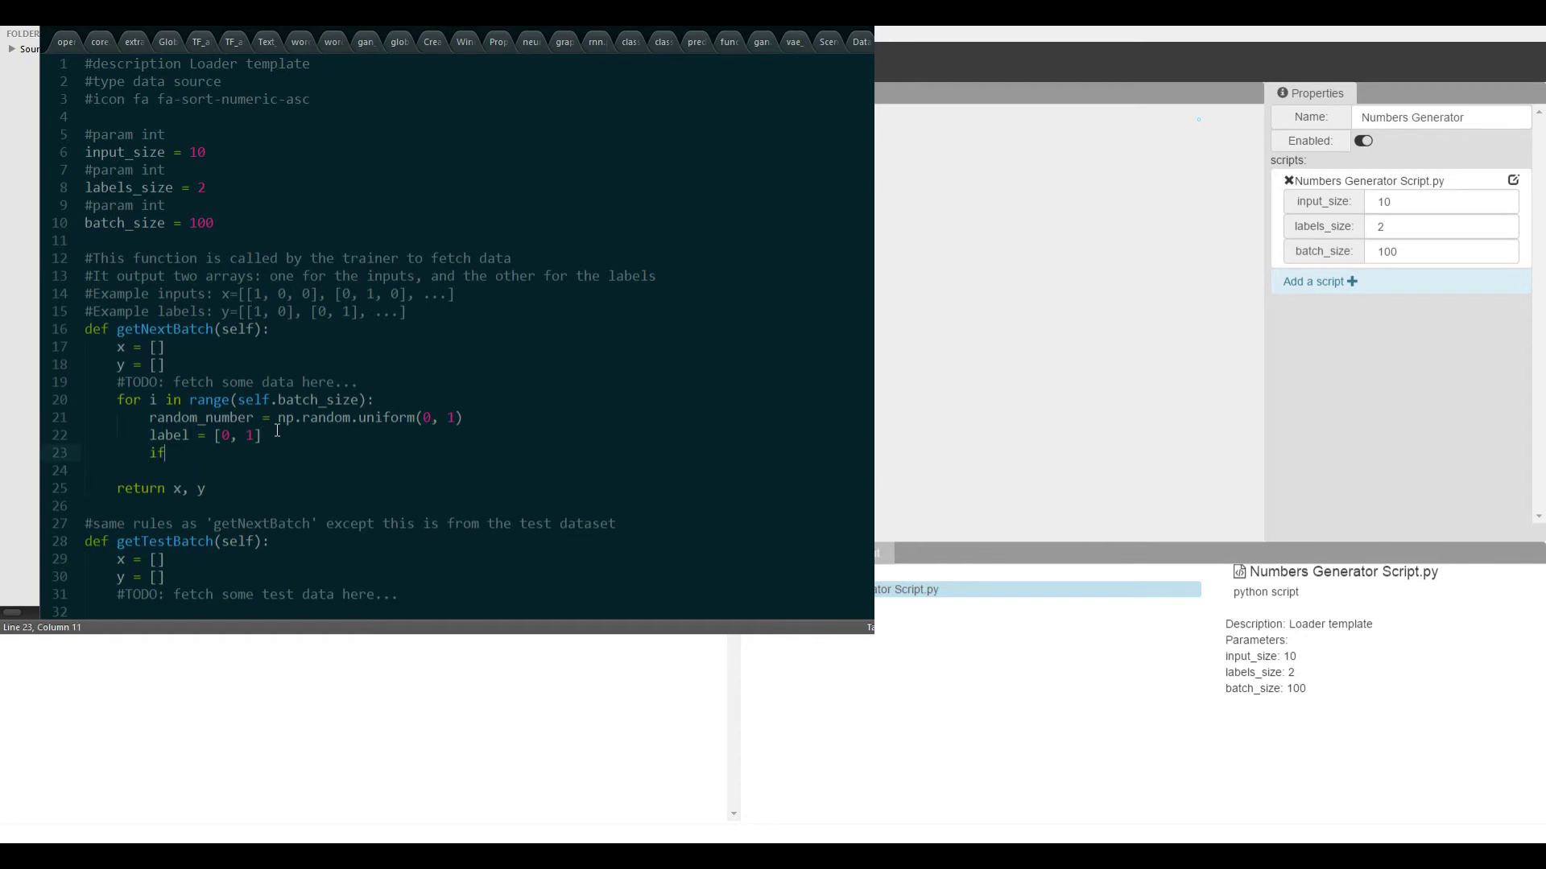
{"action": "key", "text": "Up"}
{"action": "key", "text": "Home"}
{"action": "key", "text": "Return"}
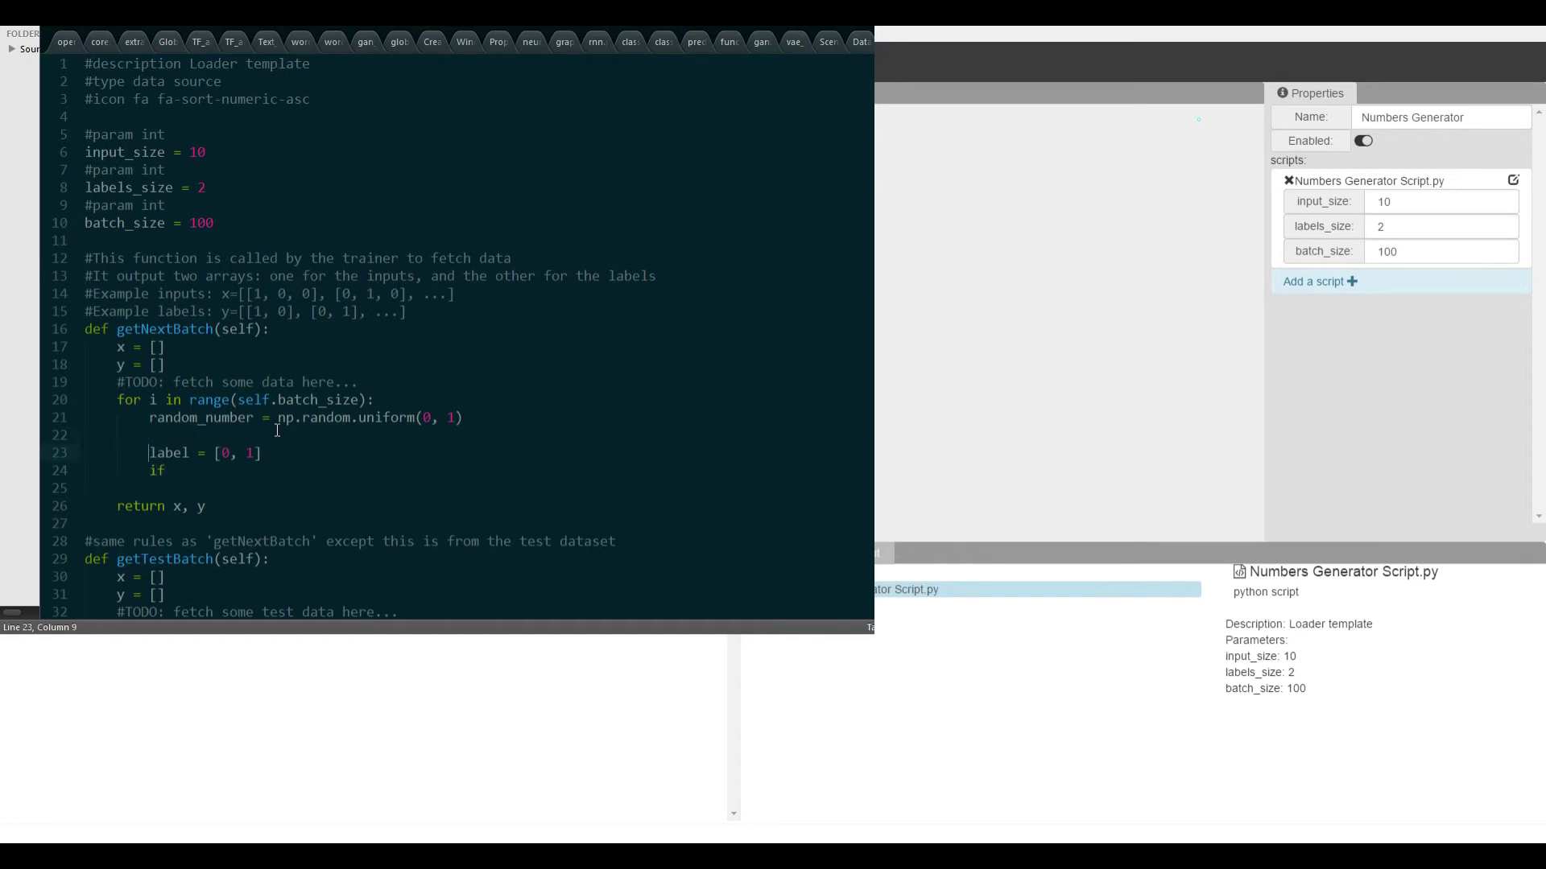
{"action": "key", "text": "Down"}
{"action": "type", "text": "random_number>"}
{"action": "type", "text": "0.5:"}
{"action": "key", "text": "Return"}
{"action": "key", "text": "ctrl+v"}
{"action": "key", "text": "ctrl+z"}
{"action": "type", "text": "la"}
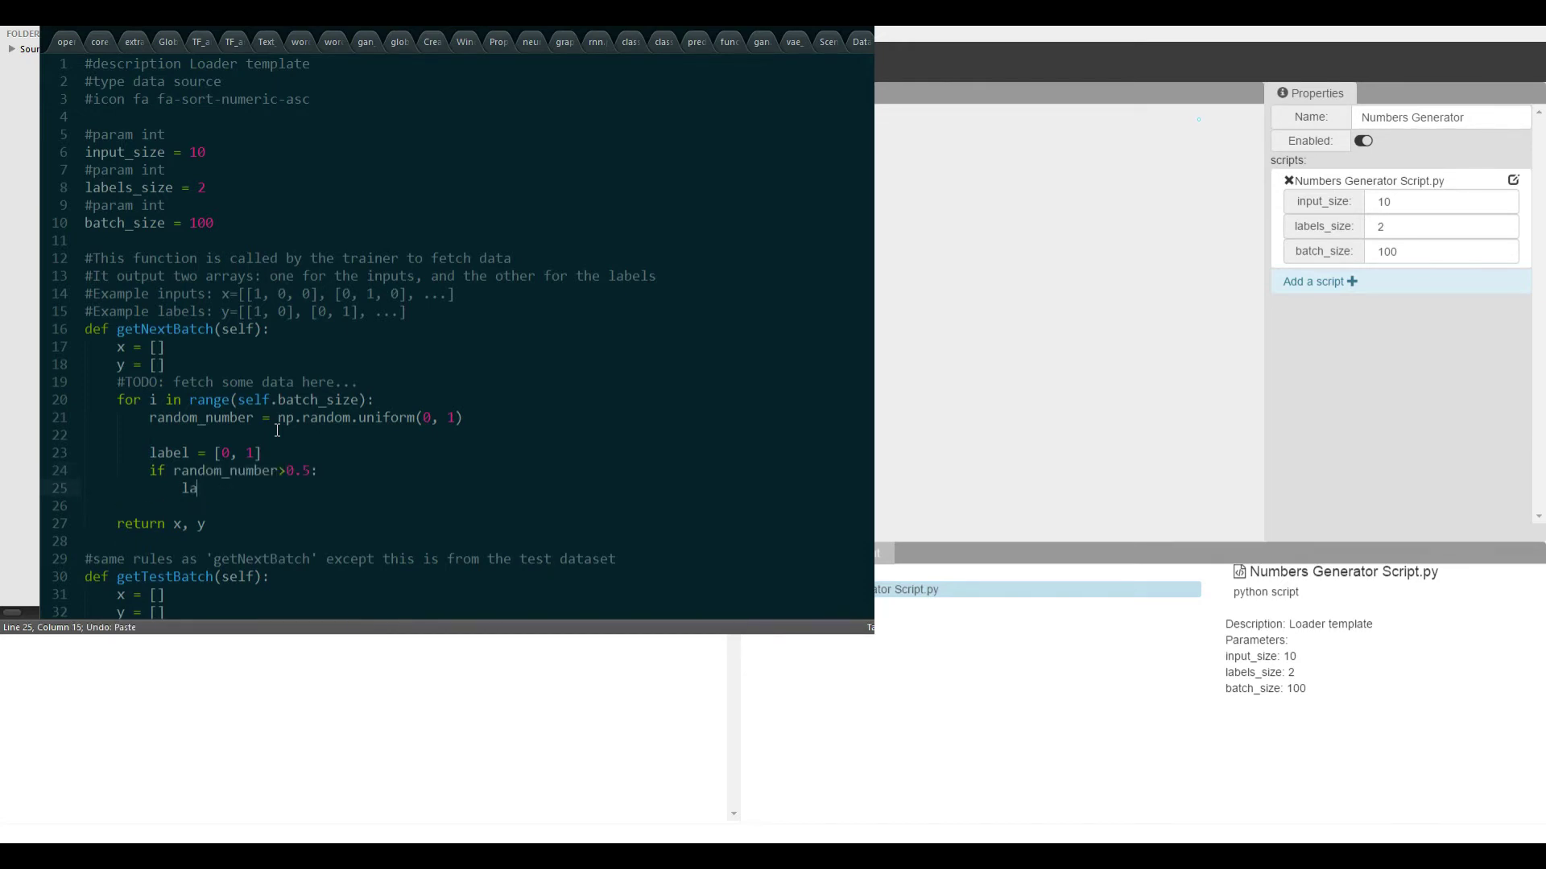
{"action": "type", "text": "bel ="}
{"action": "type", "text": " [1, ."}
{"action": "key", "text": "BackSpace"}
{"action": "type", "text": "0"}
{"action": "key", "text": "ctrl+s"}
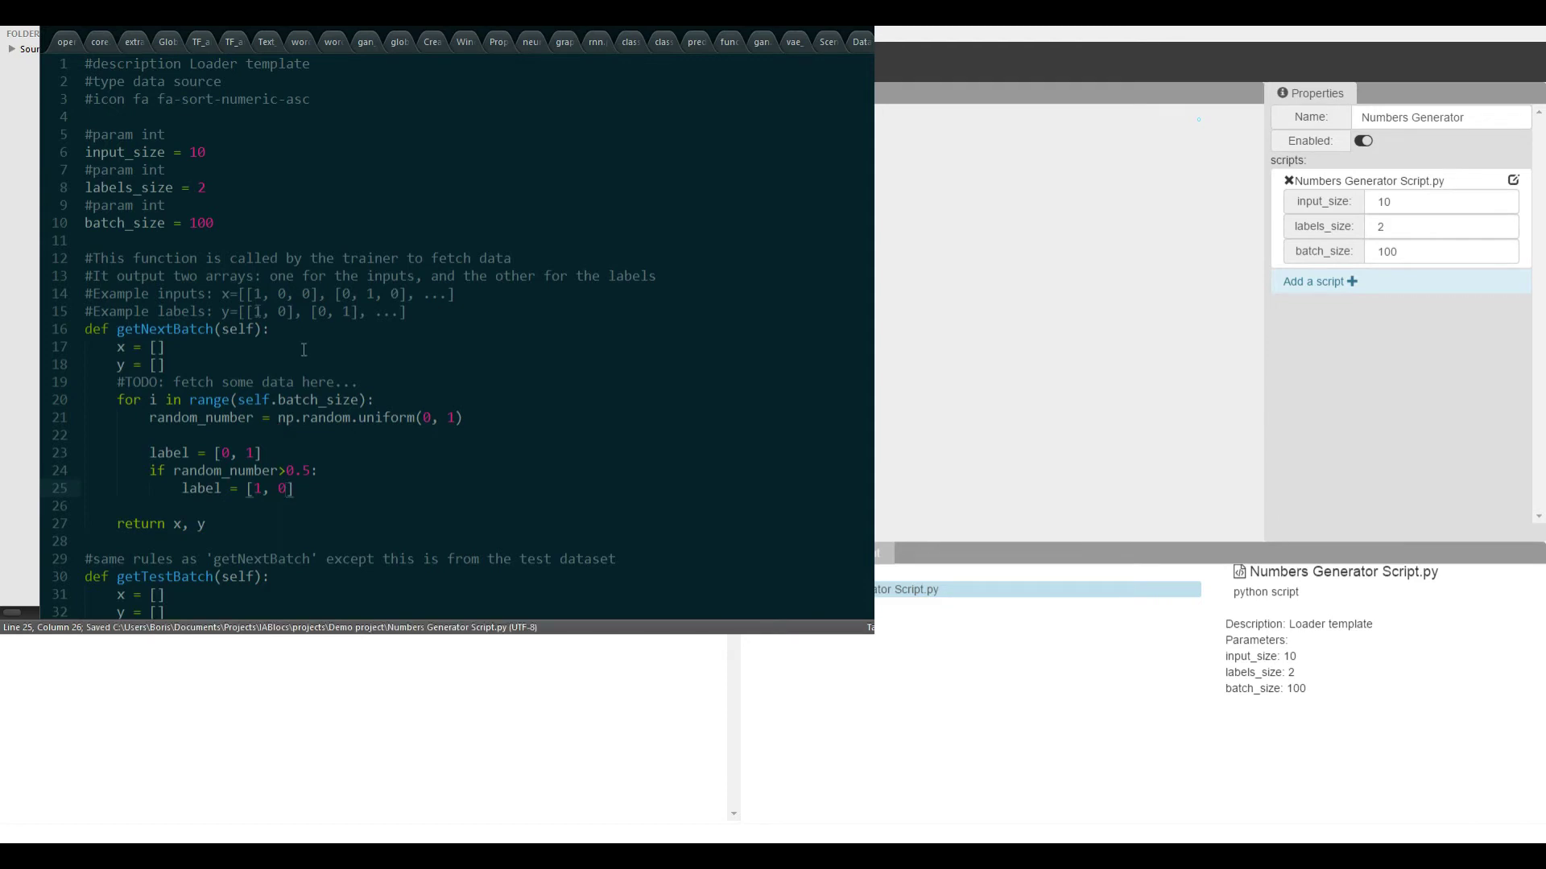
Copy the label word and default label line, and prepare a new line after the if block.
{"action": "double_click", "coordinate": [166, 452]}
{"action": "key", "text": "ctrl+c"}
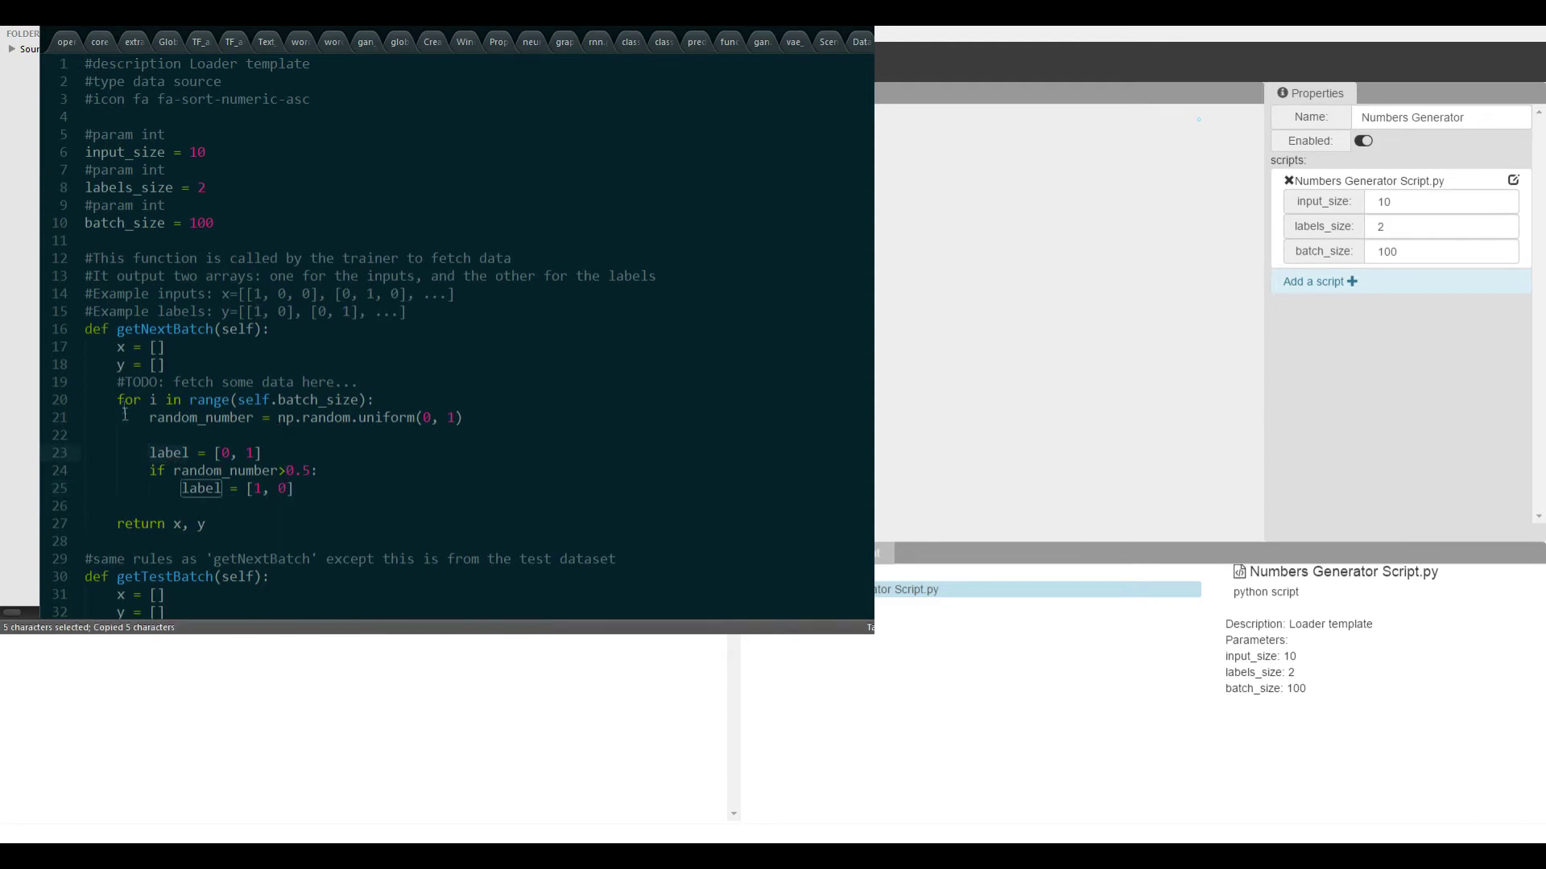
{"action": "left_click_drag", "start_coordinate": [151, 452], "coordinate": [260, 453]}
{"action": "key", "text": "ctrl+c"}
{"action": "left_click", "coordinate": [295, 509]}
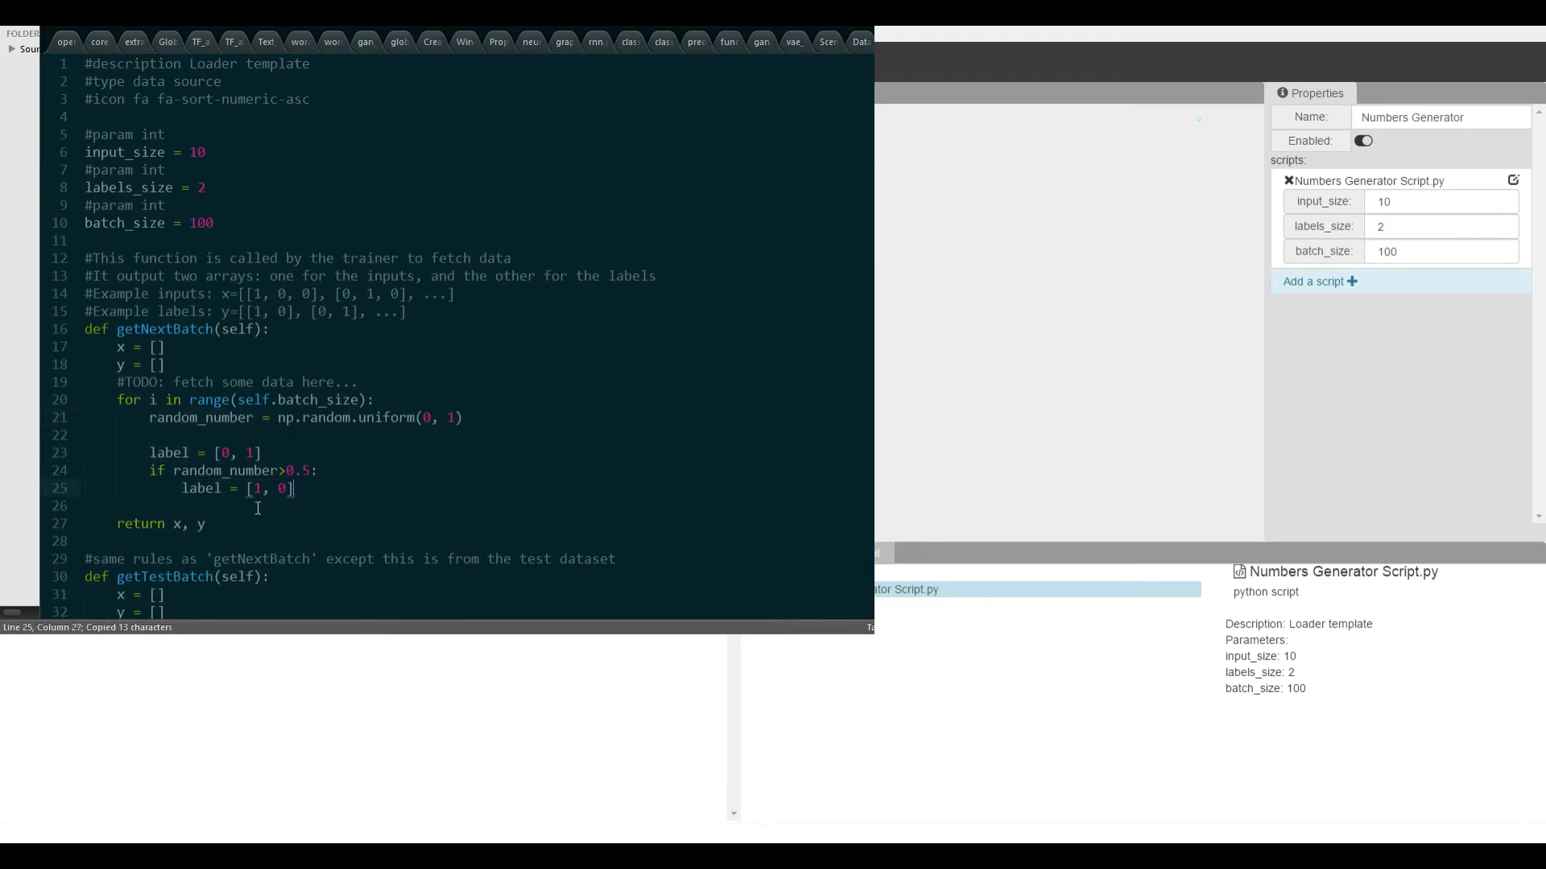
{"action": "key", "text": "Up"}
{"action": "key", "text": "End"}
Start an x.append([random_number]...) line at loop level in getNextBatch.
{"action": "key", "text": "Return"}
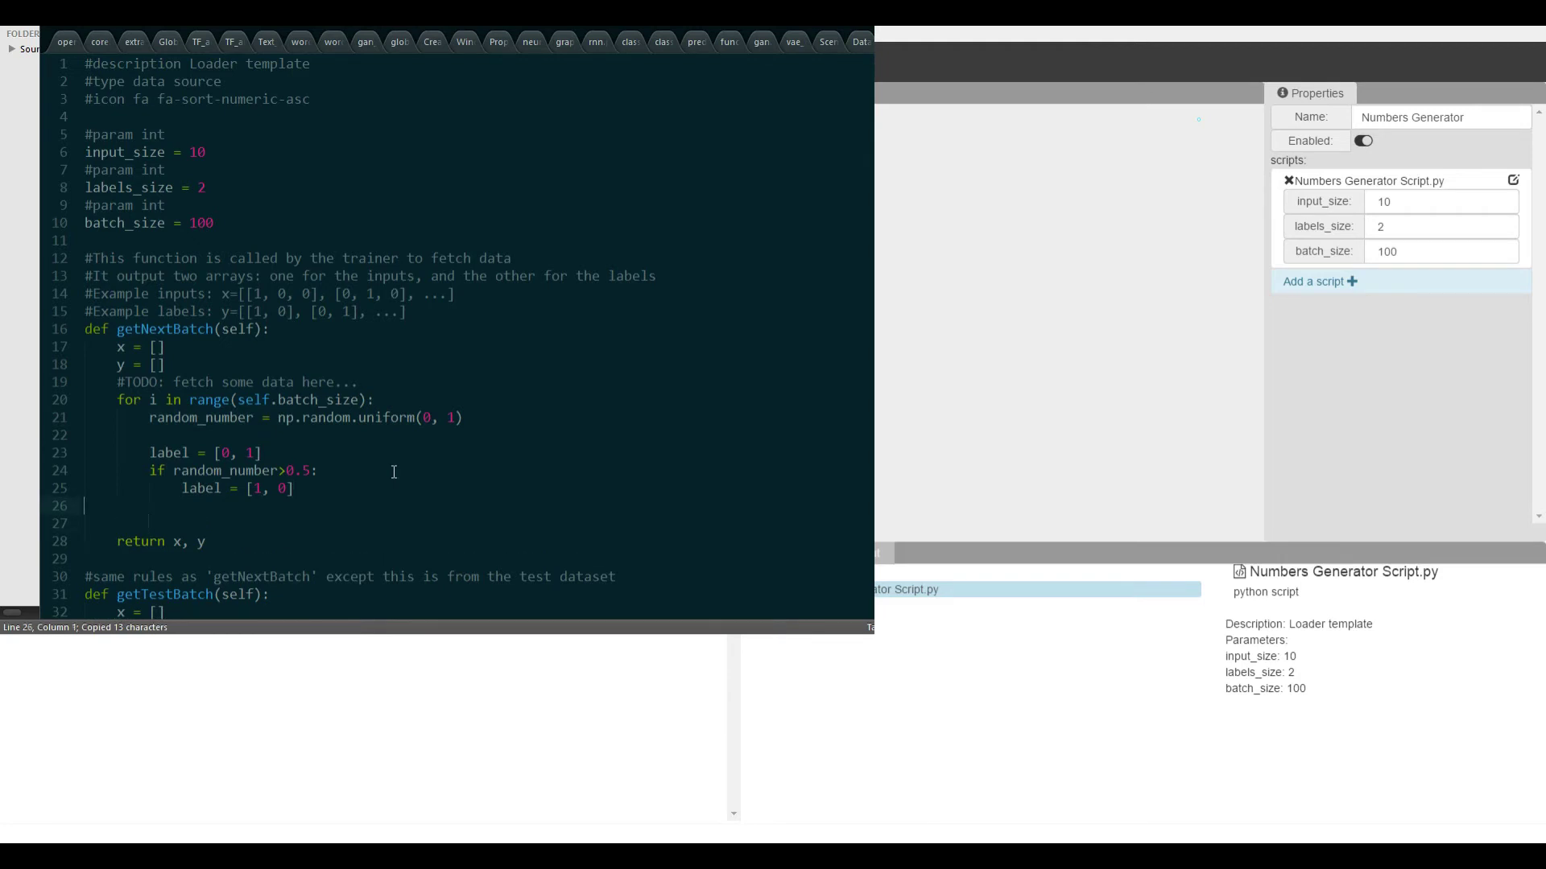
{"action": "key", "text": "Return"}
{"action": "key", "text": "BackSpace"}
{"action": "type", "text": "x"}
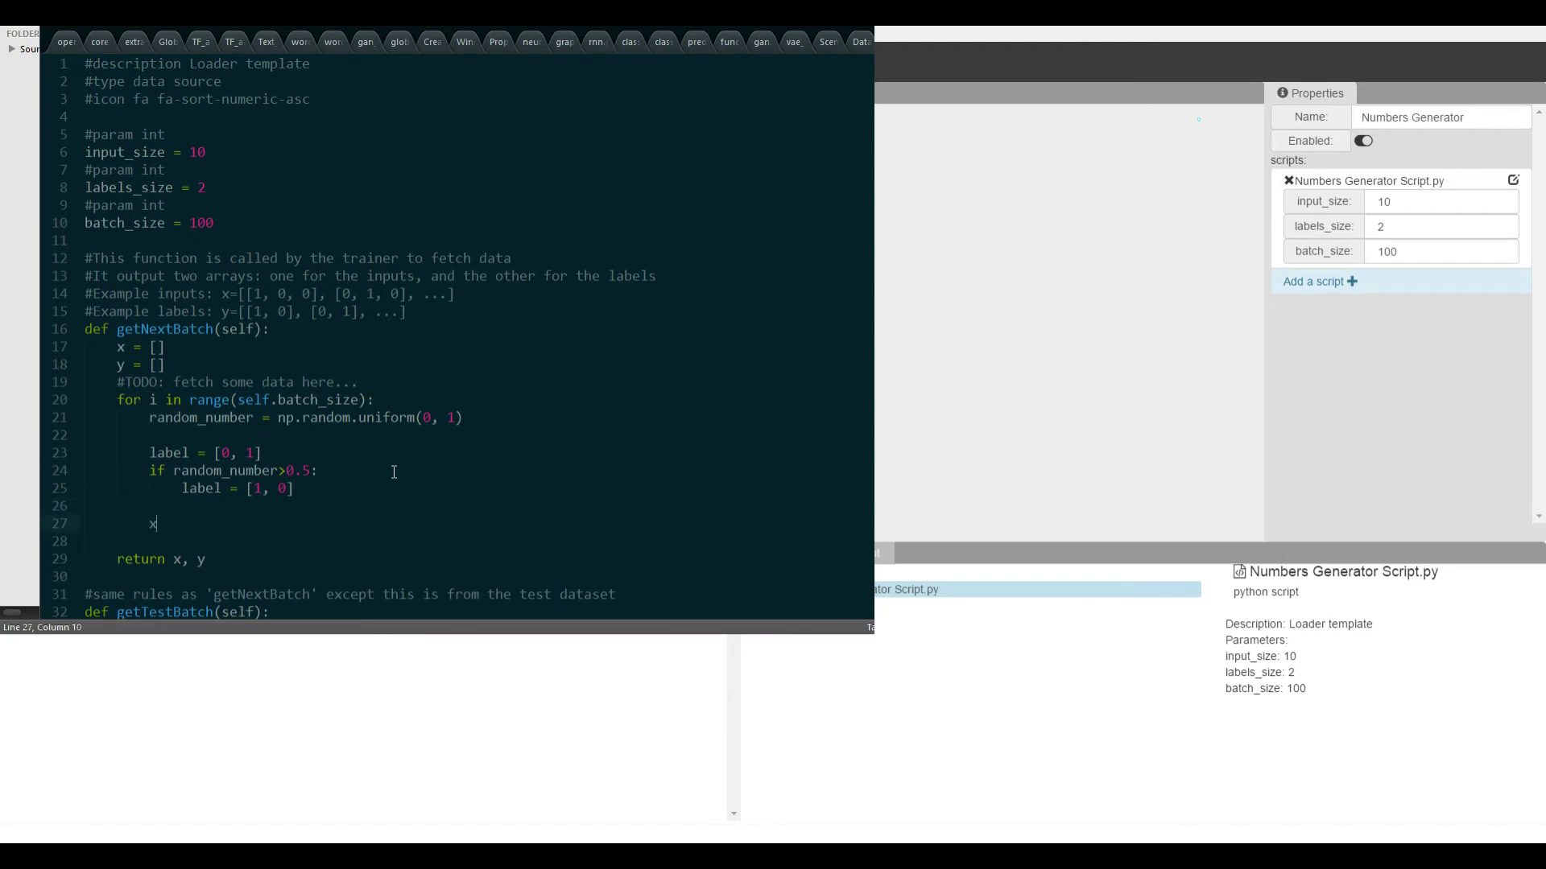
{"action": "type", "text": ".append("}
{"action": "type", "text": "[random_number"}
{"action": "key", "text": "ctrl+s"}
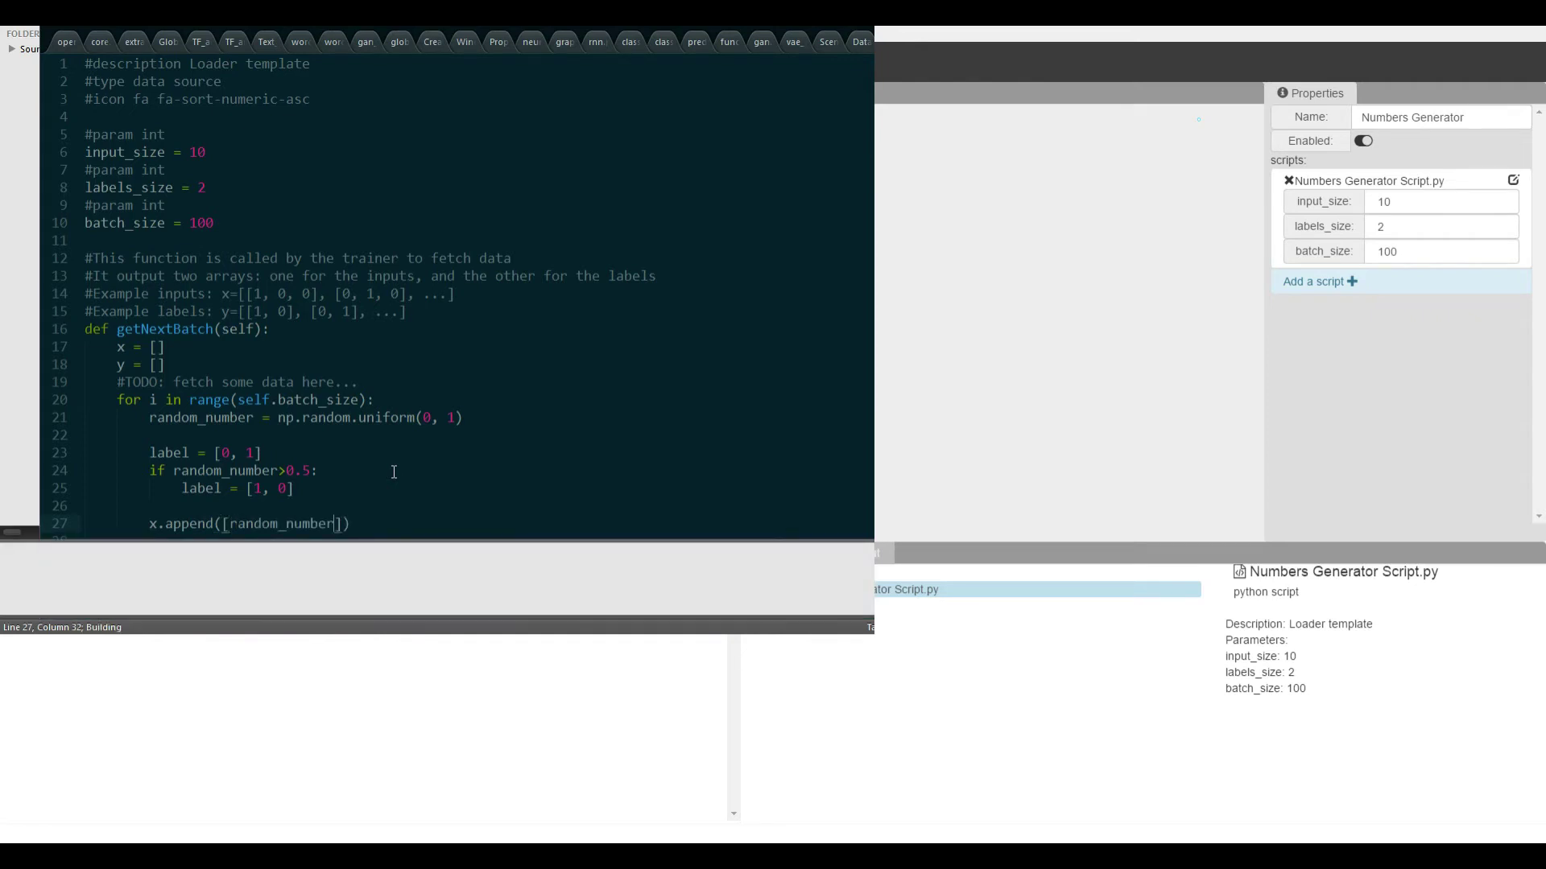
{"action": "type", "text": "&"}
{"action": "key", "text": "BackSpace"}
{"action": "key", "text": "Escape"}
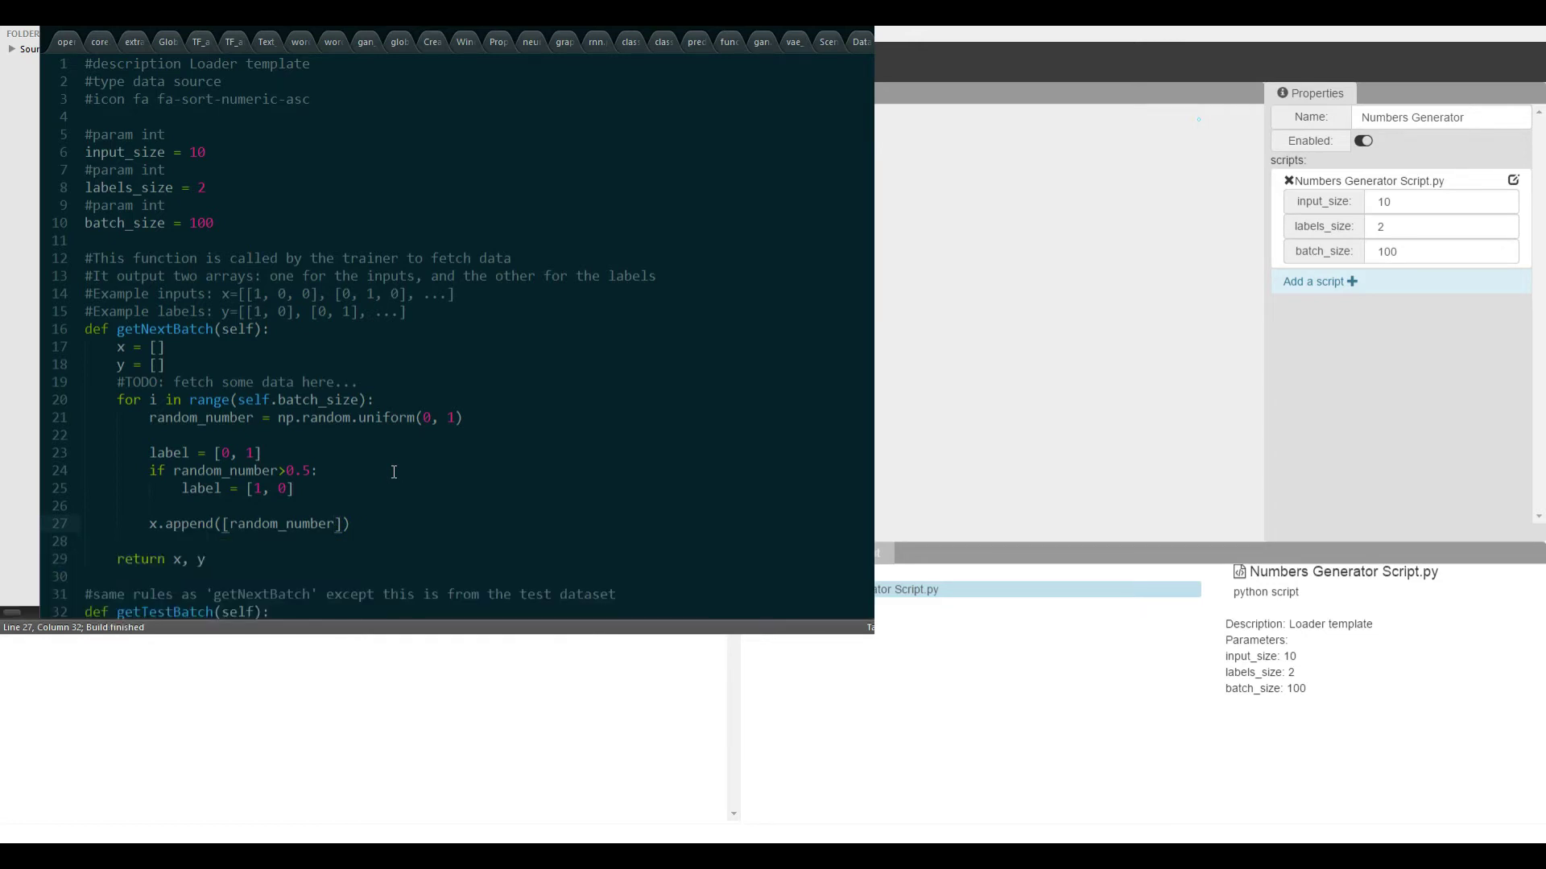
{"action": "type", "text": "*"}
{"action": "type", "text": "self."}
{"action": "type", "text": "input_size"}
Multiply the sample by self.input_size, add y.append(label) on line 28, and return to IABlocs.
{"action": "left_click_drag", "start_coordinate": [84, 153], "coordinate": [237, 156]}
{"action": "left_click", "coordinate": [514, 521]}
{"action": "key", "text": "ctrl+s"}
{"action": "key", "text": "Return"}
{"action": "type", "text": "y."}
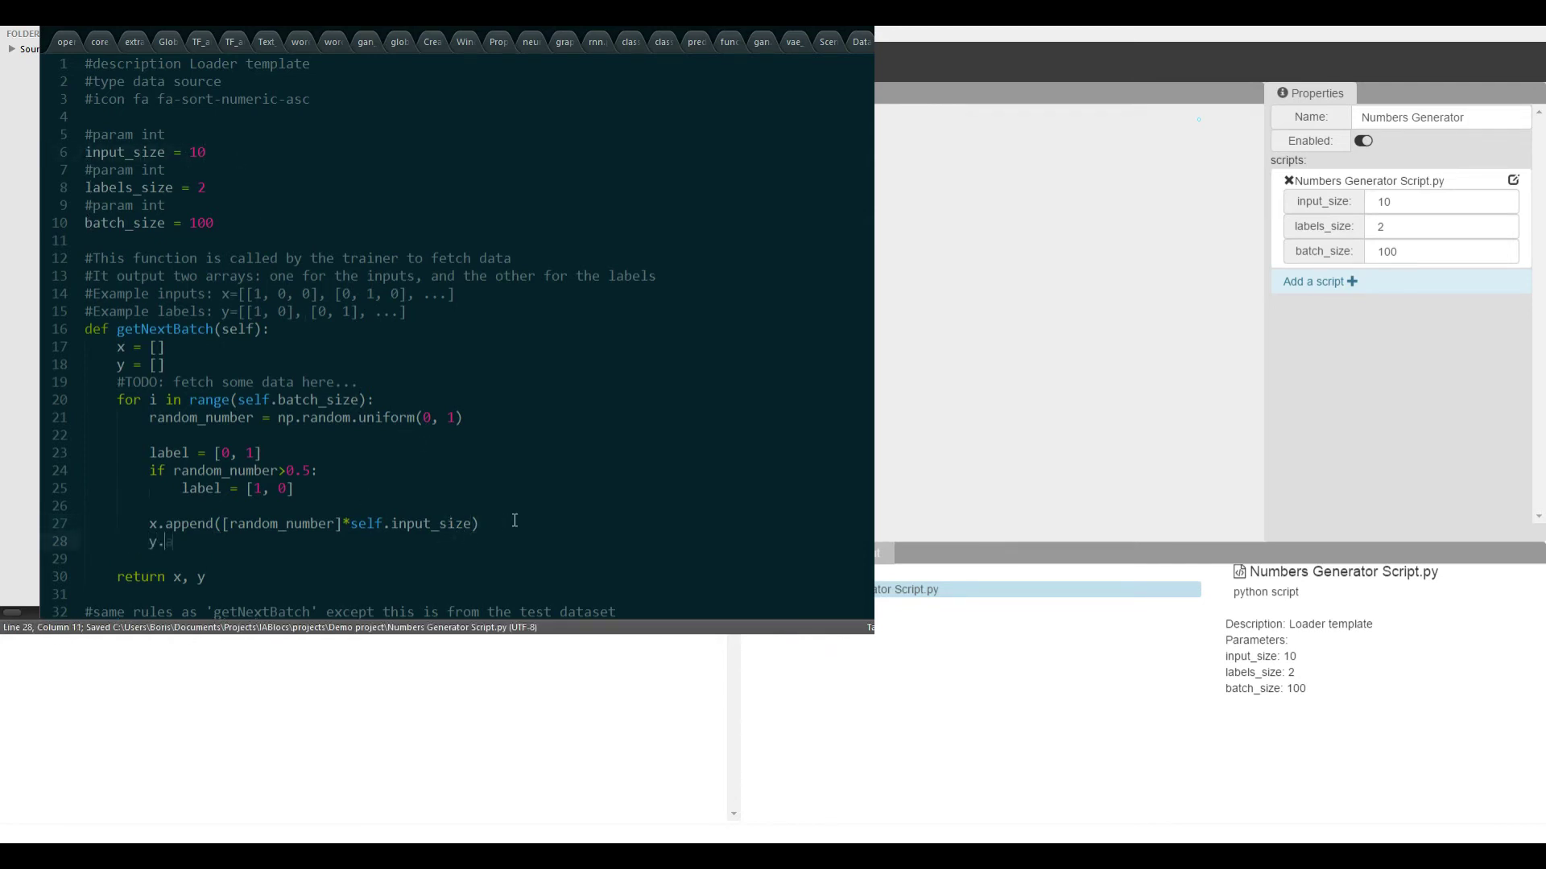
{"action": "type", "text": "append("}
{"action": "type", "text": "label"}
{"action": "left_click", "coordinate": [259, 191]}
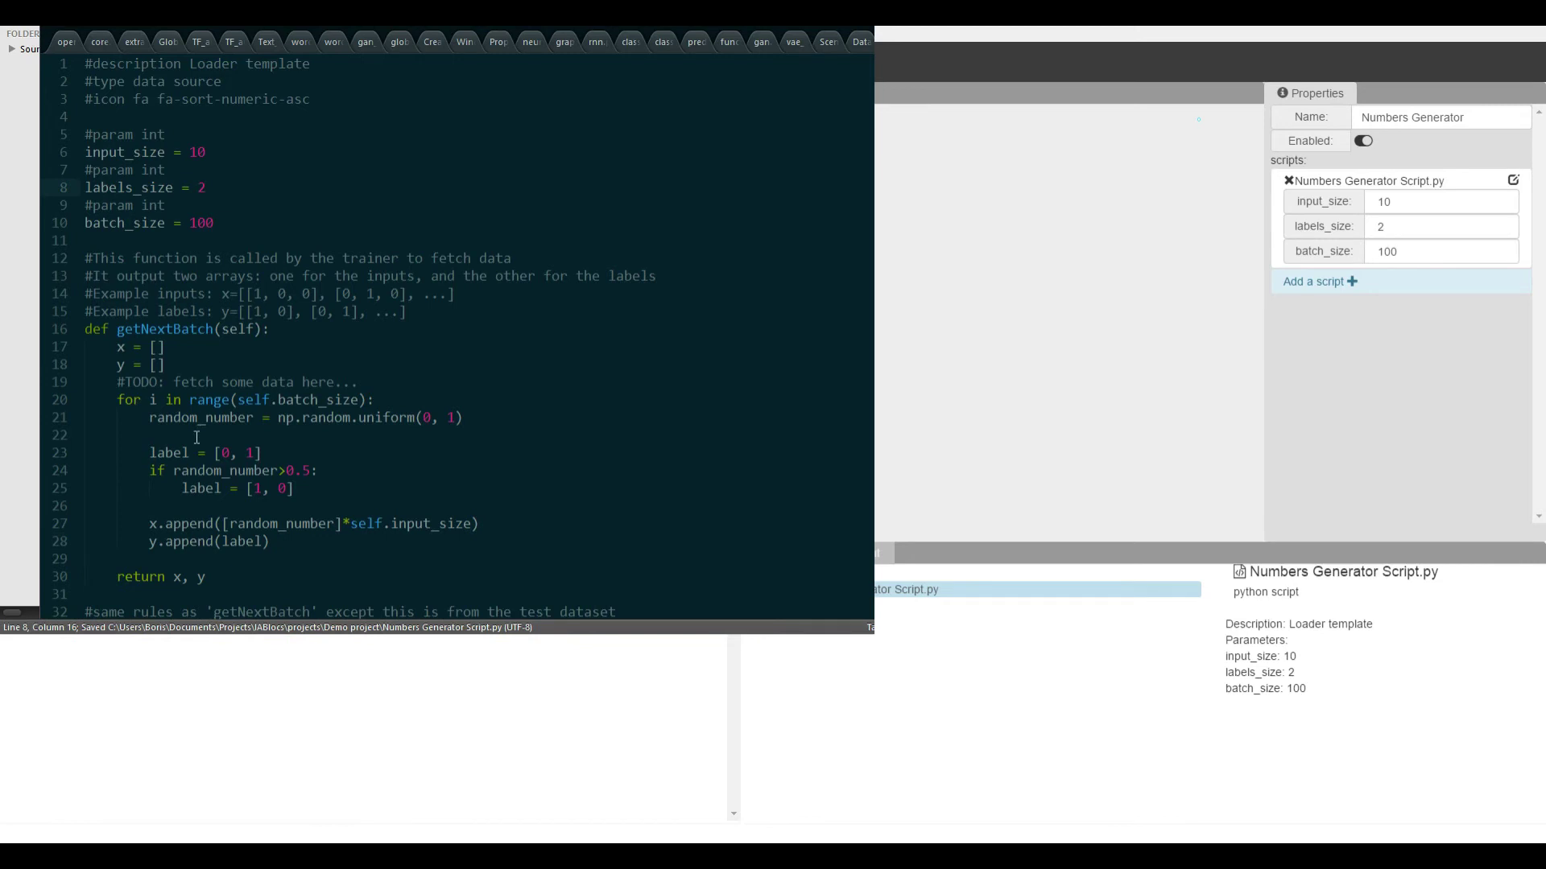
{"action": "left_click", "coordinate": [273, 541]}
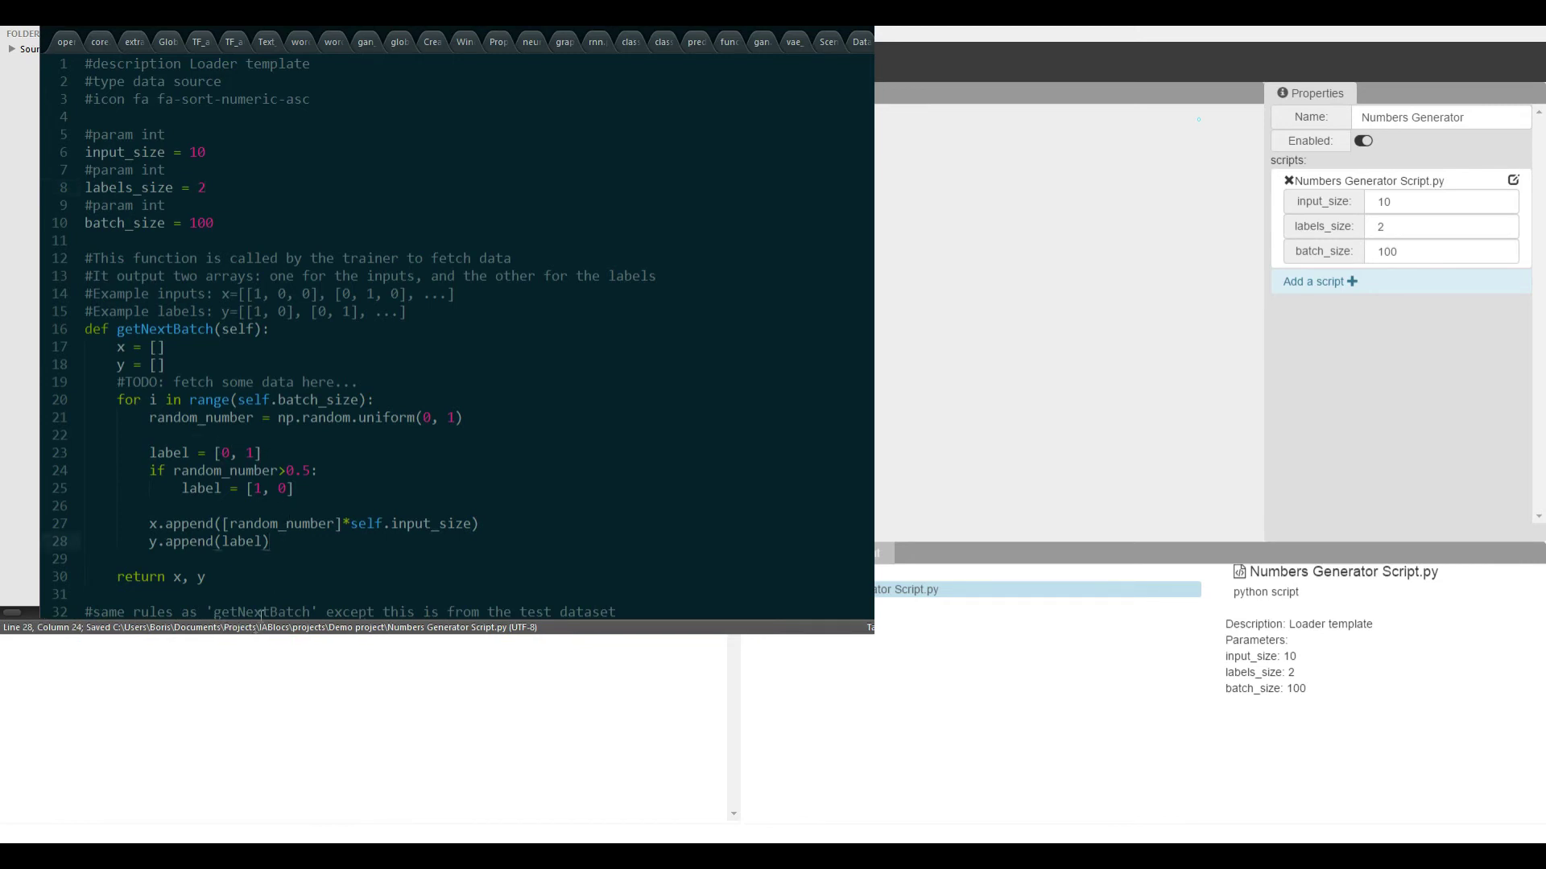
{"action": "scroll", "coordinate": [262, 613], "scroll_direction": "down", "scroll_amount": 1}
{"action": "scroll", "coordinate": [268, 458], "scroll_direction": "down", "scroll_amount": 1}
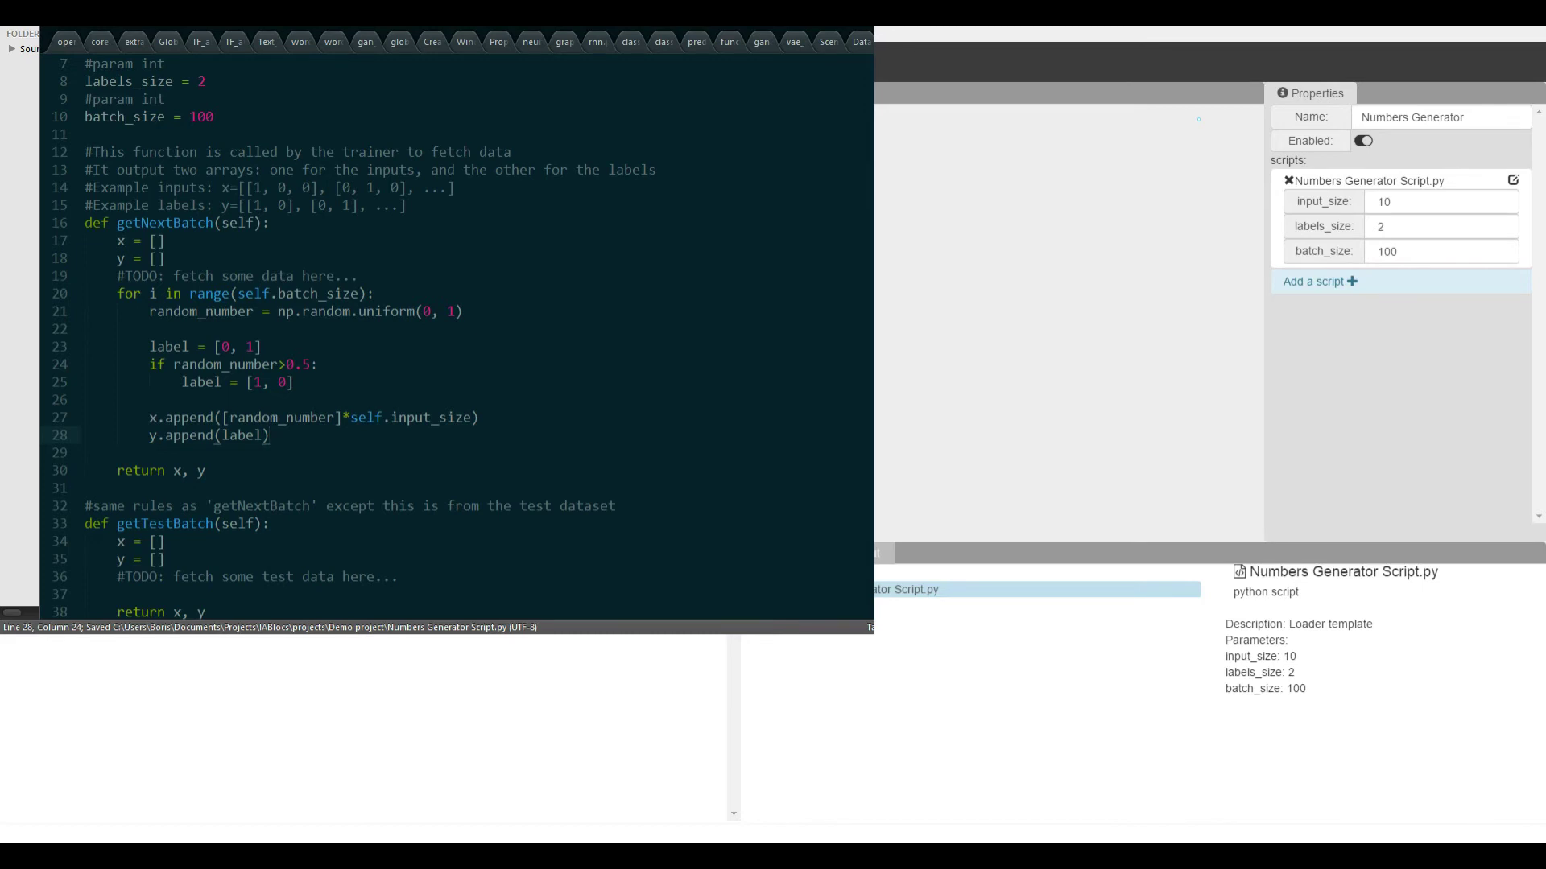
{"action": "key", "text": "alt+Tab"}
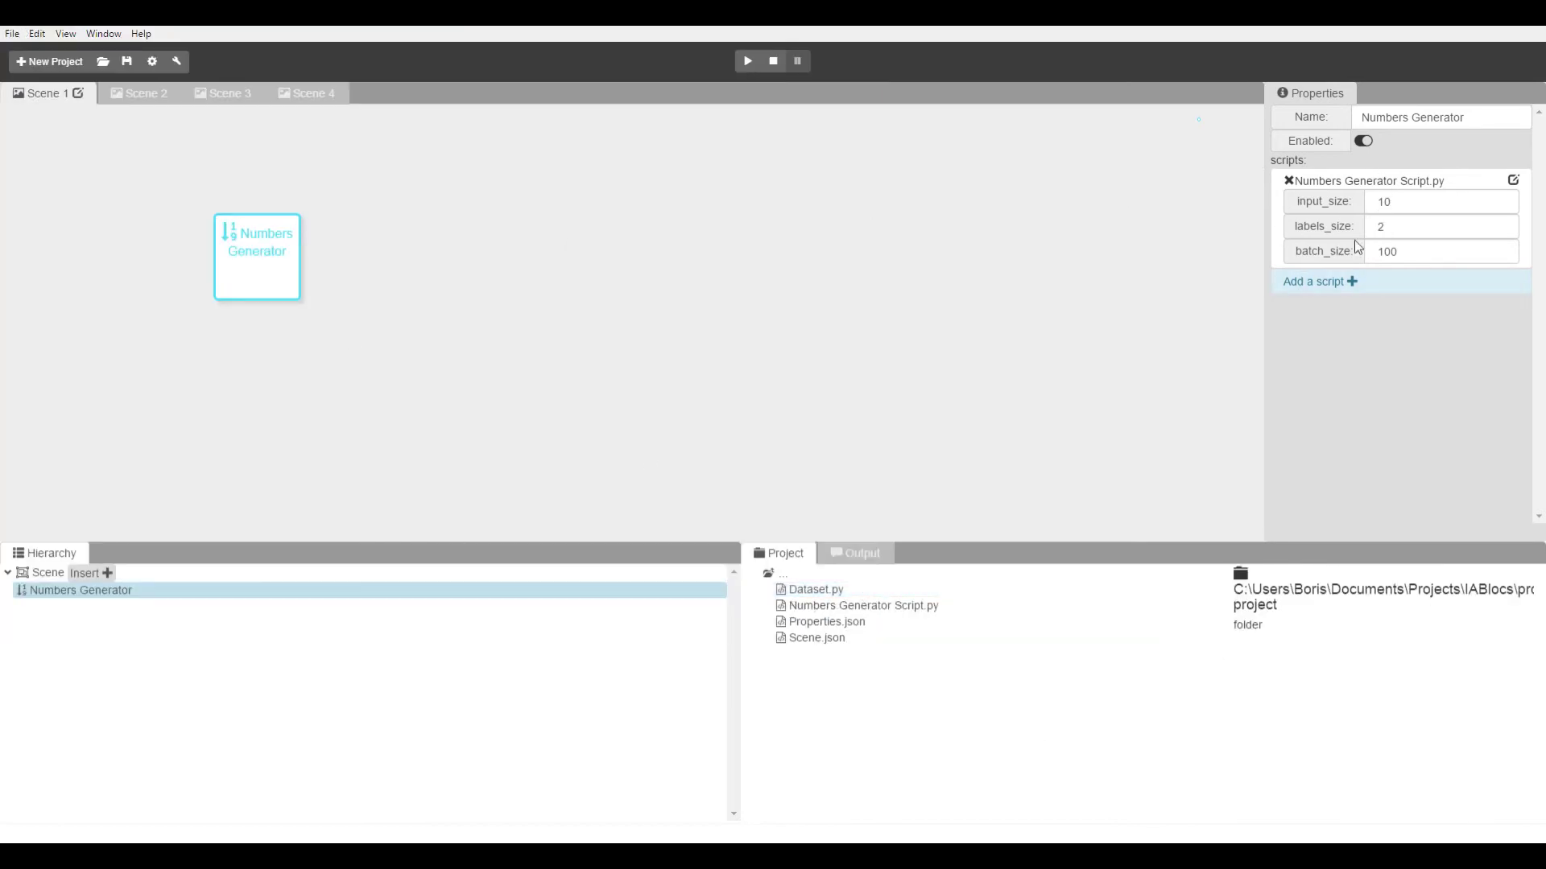
Save the project, then insert a Models › Neural Network block beside Numbers Generator.
{"action": "key", "text": "ctrl+s"}
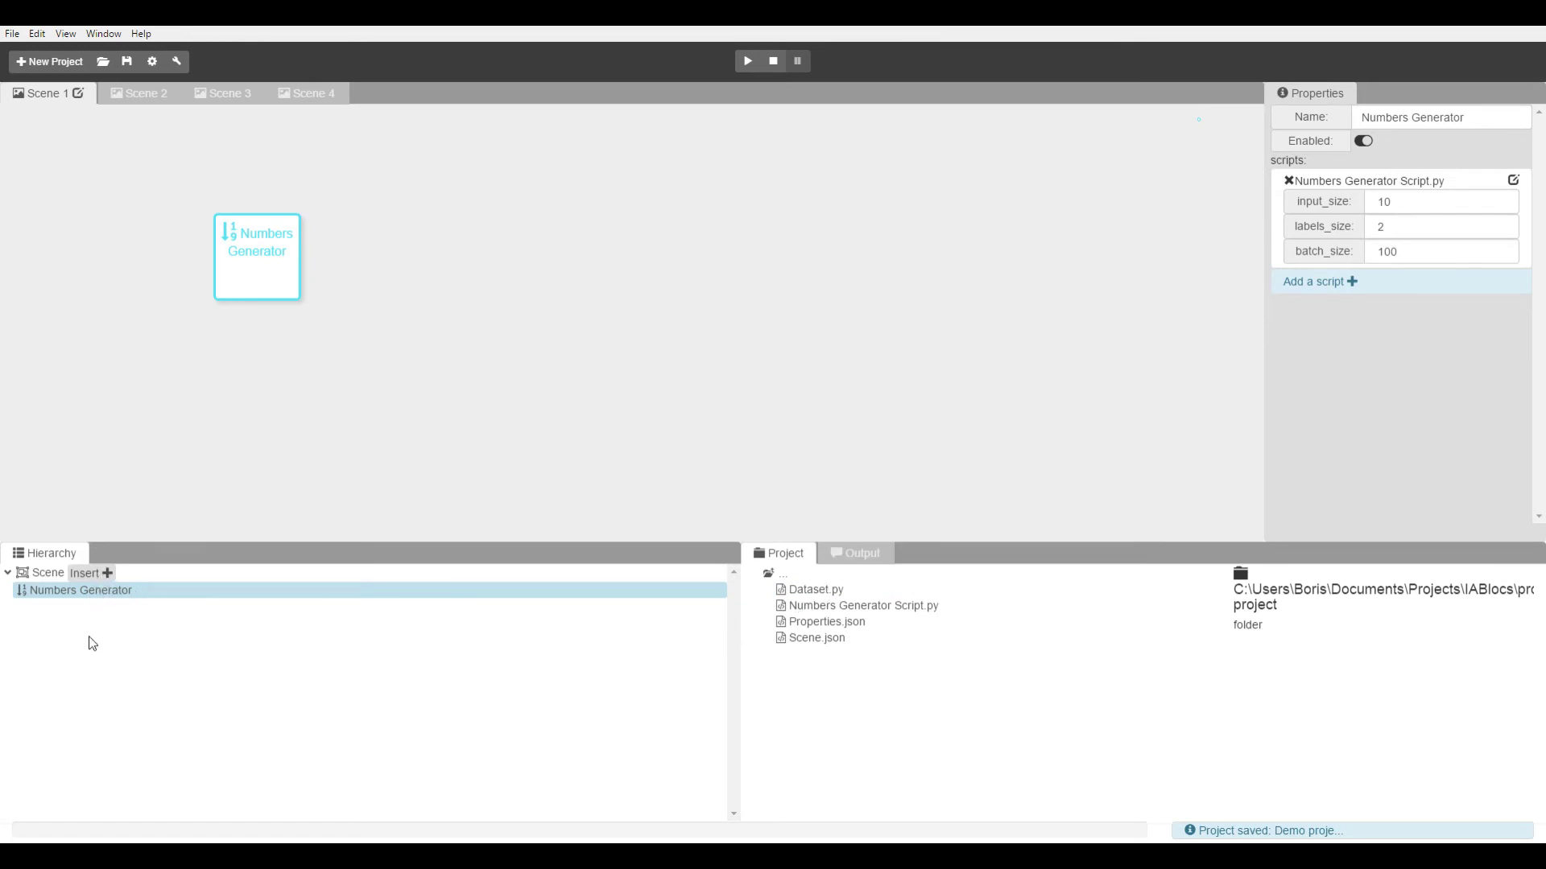
{"action": "left_click", "coordinate": [104, 573]}
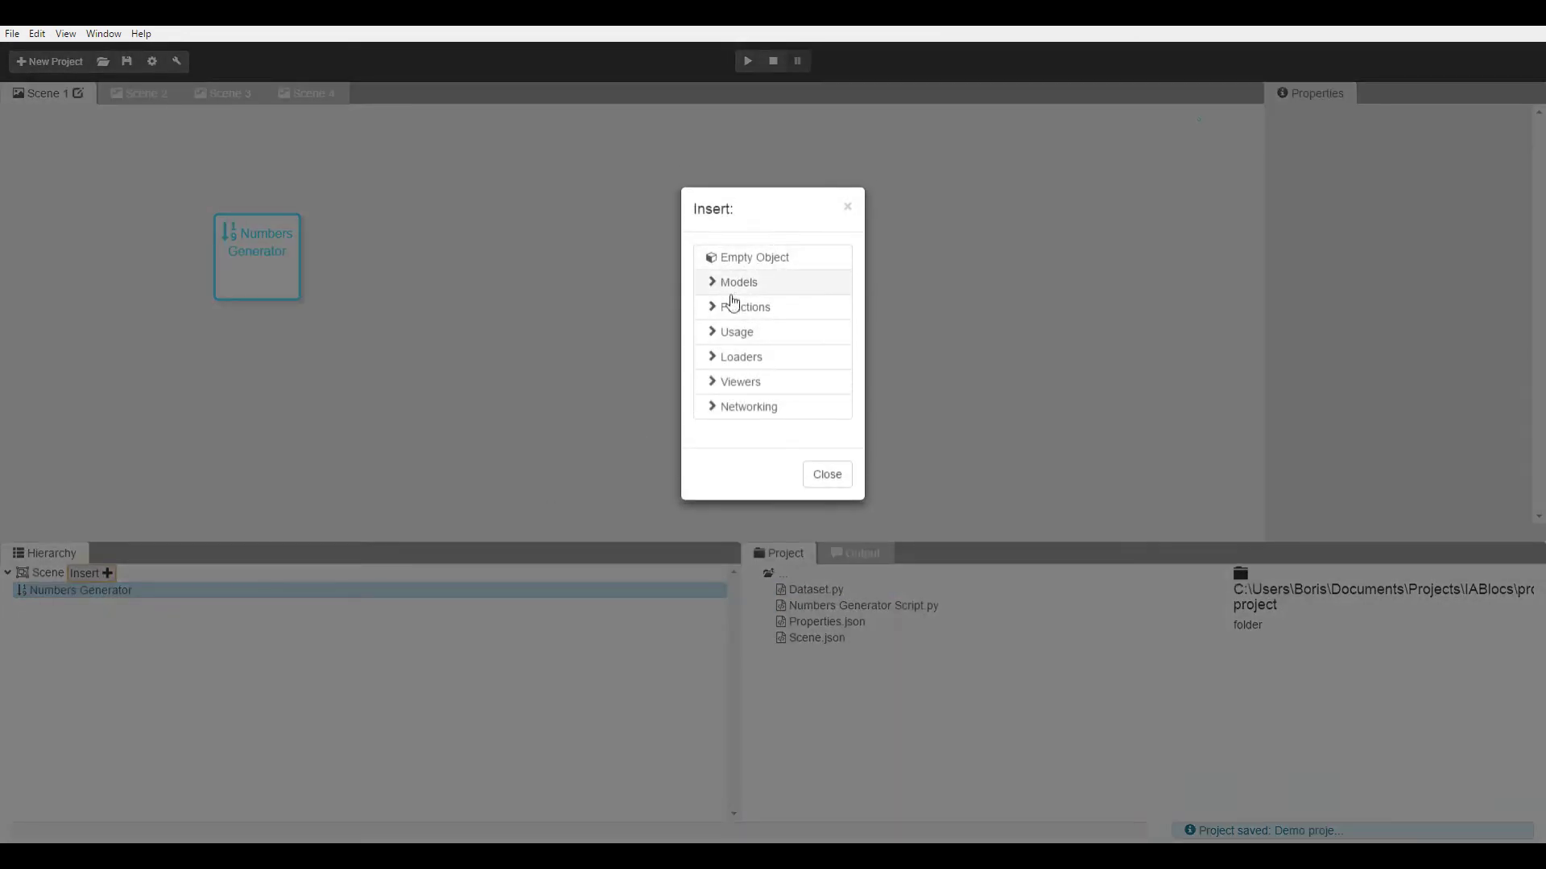
{"action": "left_click", "coordinate": [737, 337]}
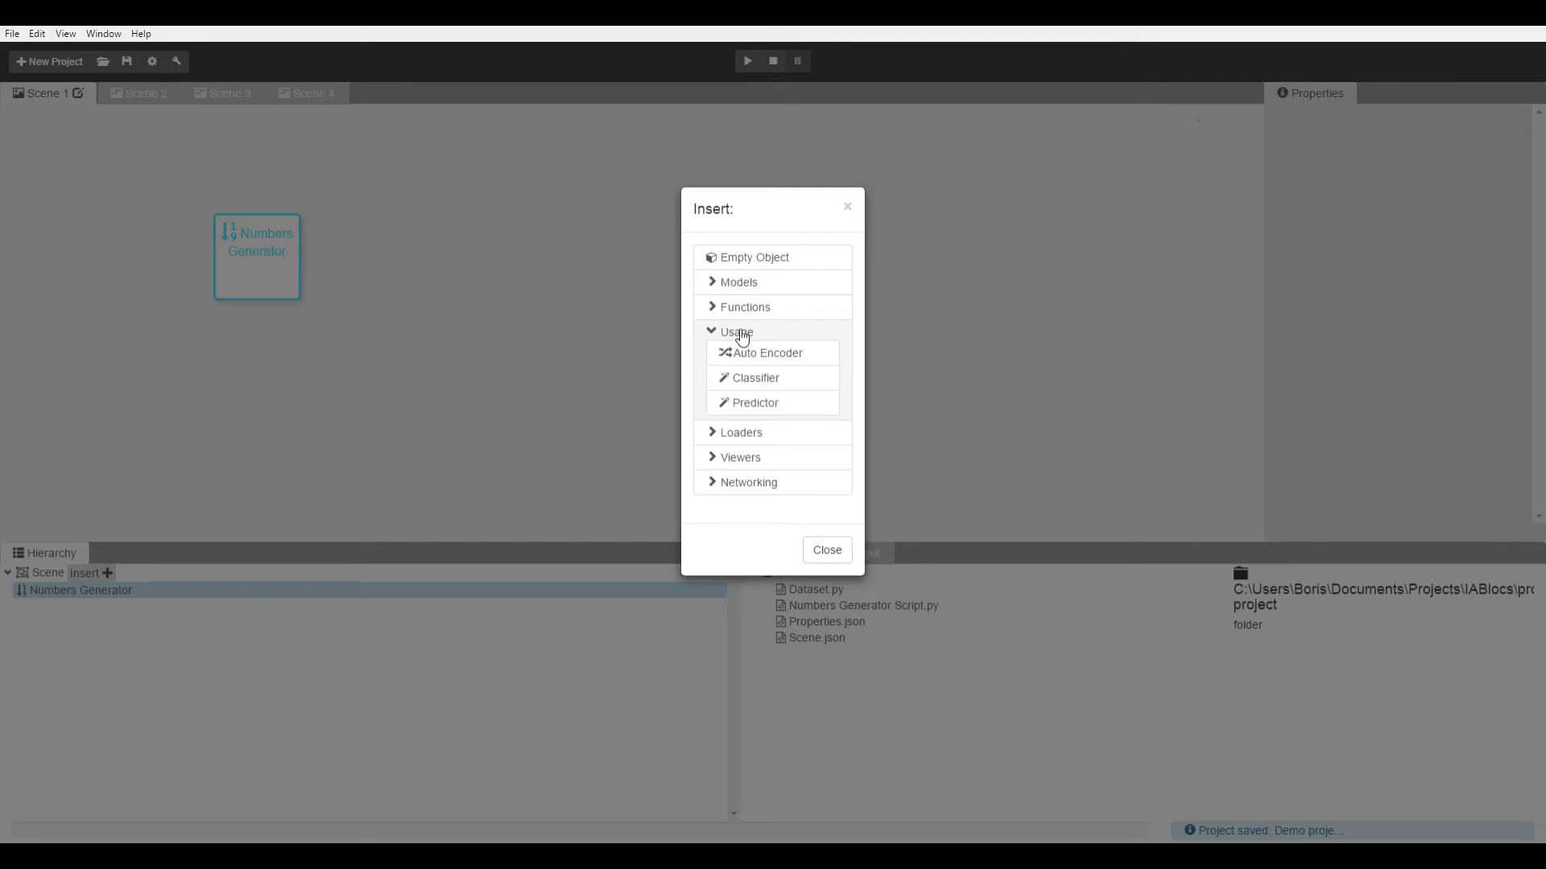
{"action": "left_click", "coordinate": [733, 290]}
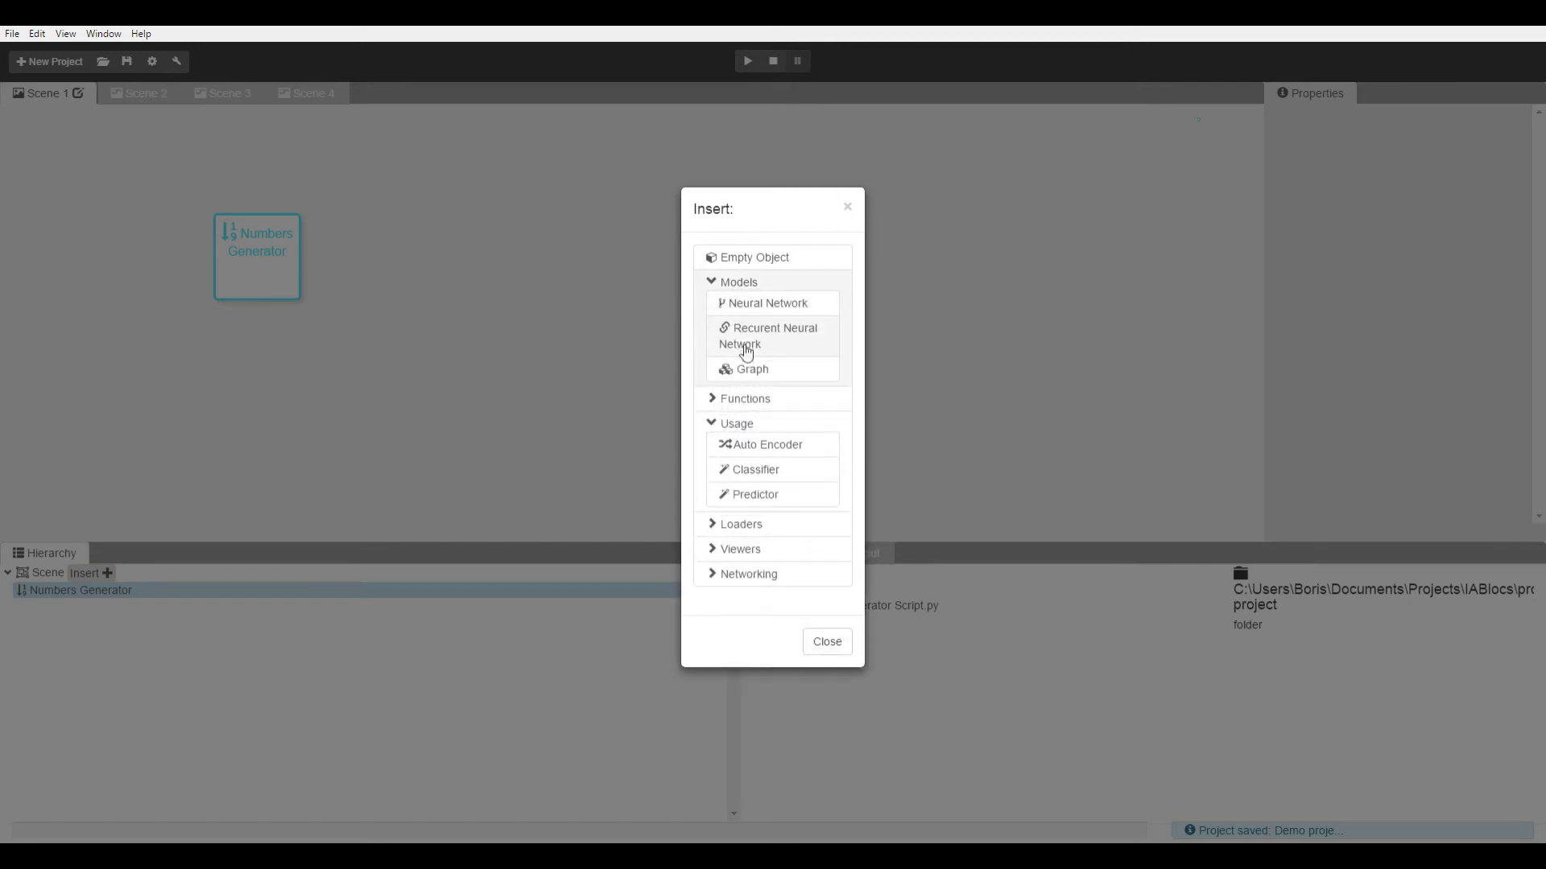
{"action": "left_click", "coordinate": [755, 305]}
{"action": "left_click_drag", "start_coordinate": [43, 176], "coordinate": [334, 268]}
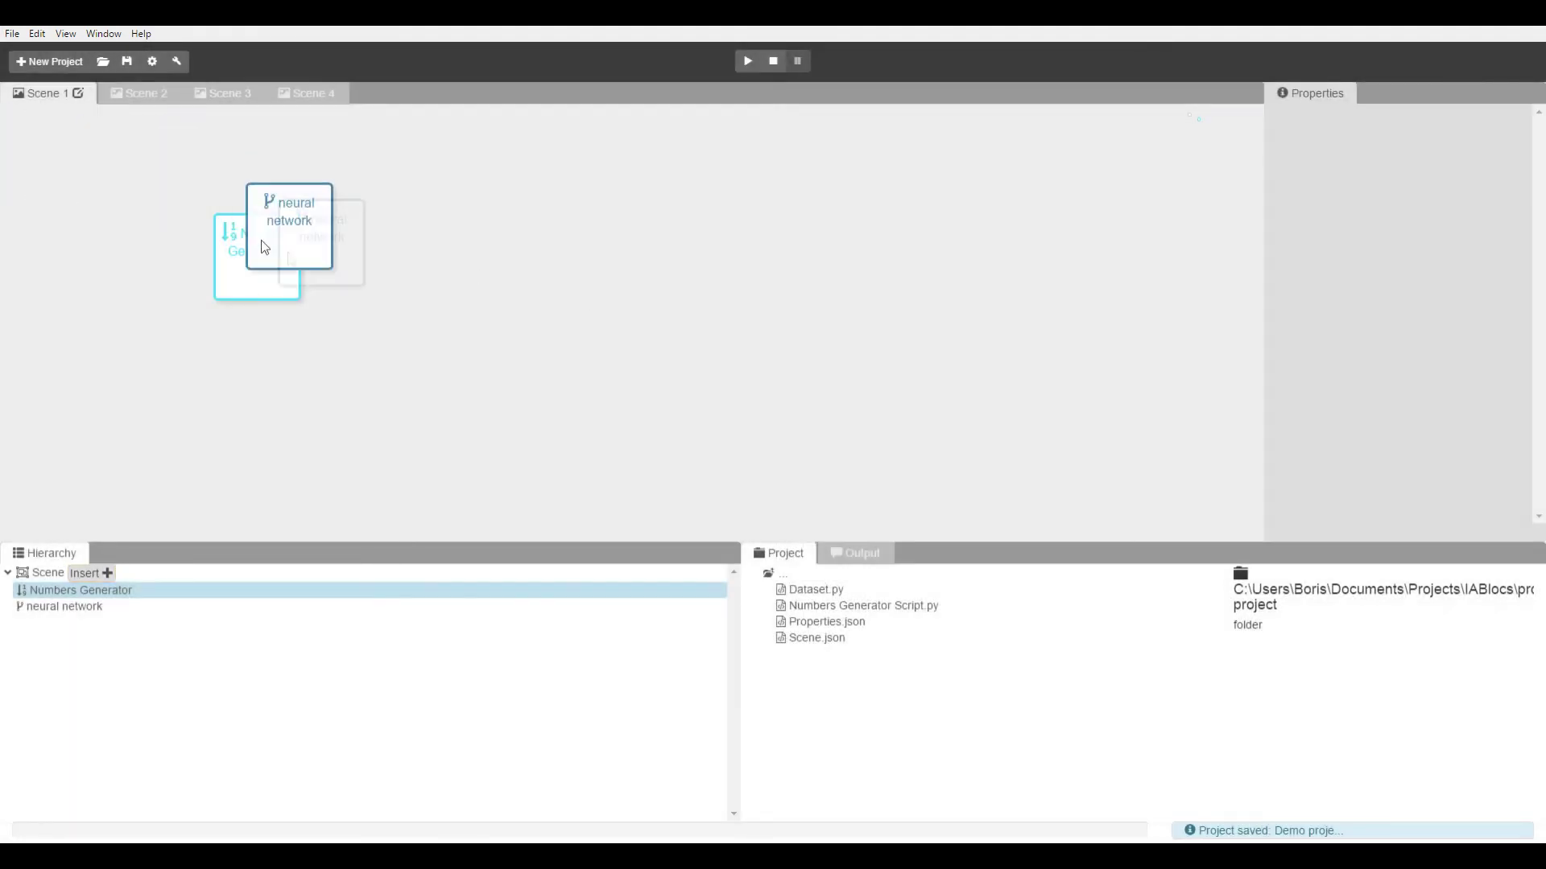
{"action": "left_click", "coordinate": [353, 268]}
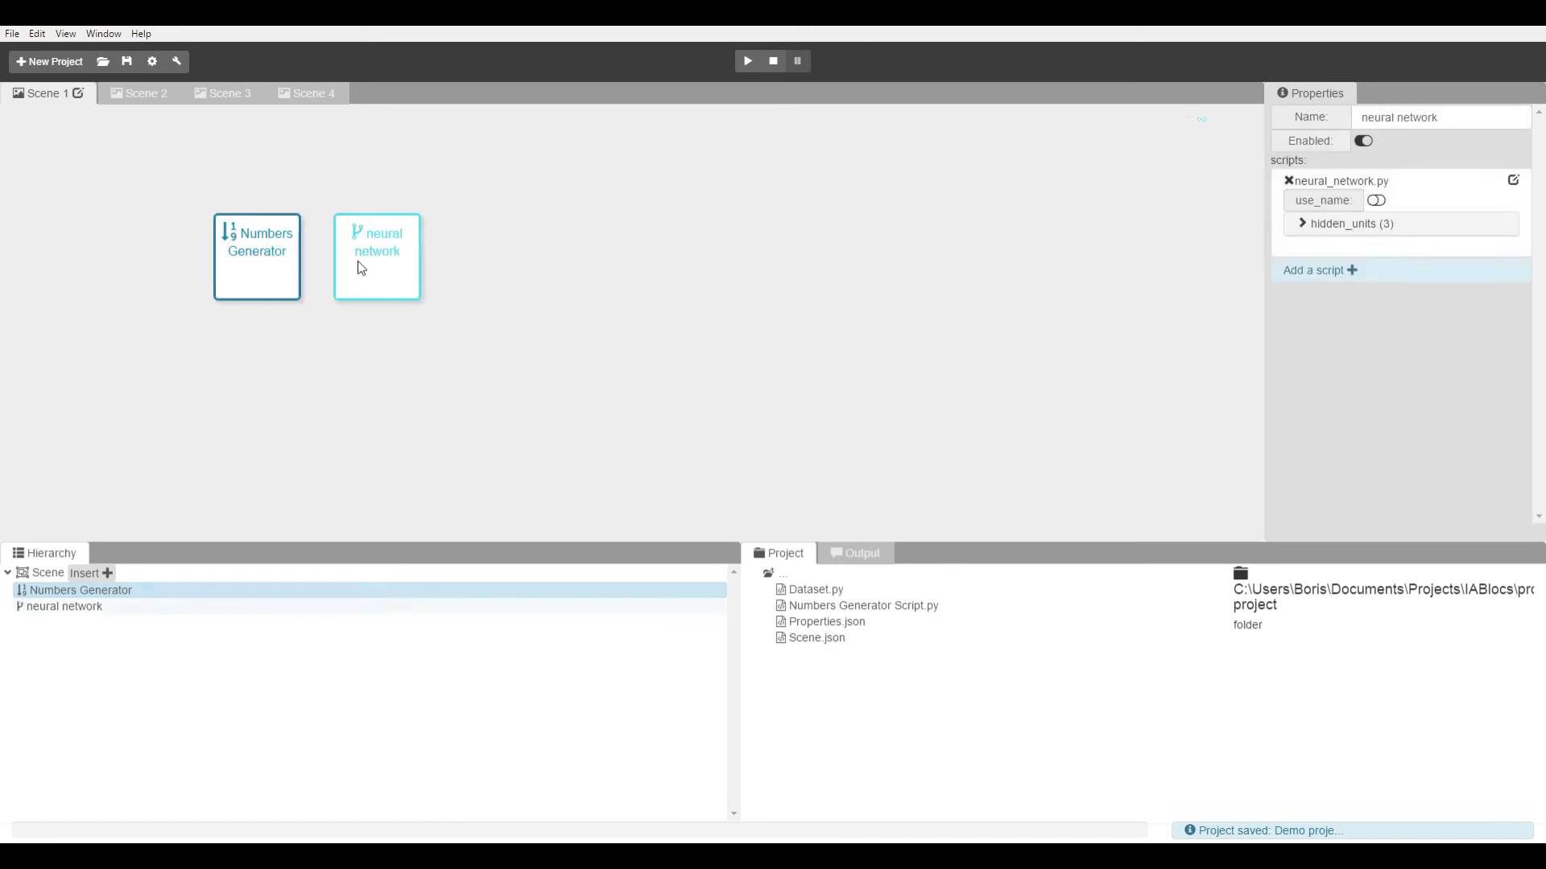
{"action": "left_click", "coordinate": [267, 252]}
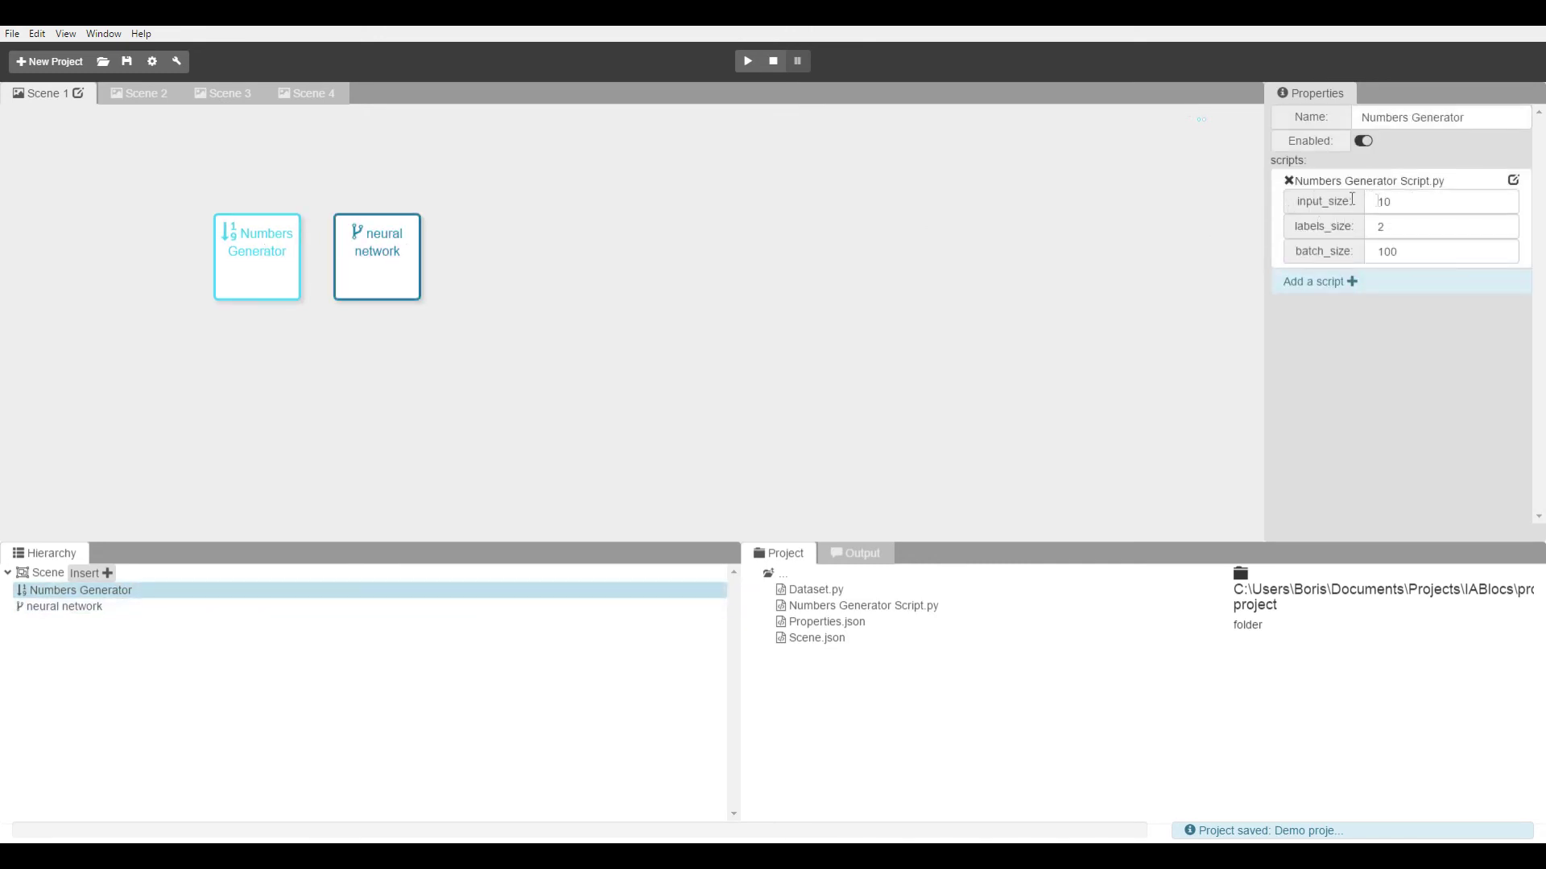
Set the neural network's hidden_units to 10 and 2, removing the 256-unit layer.
{"action": "left_click", "coordinate": [410, 260]}
{"action": "left_click", "coordinate": [1347, 224]}
{"action": "double_click", "coordinate": [1330, 247]}
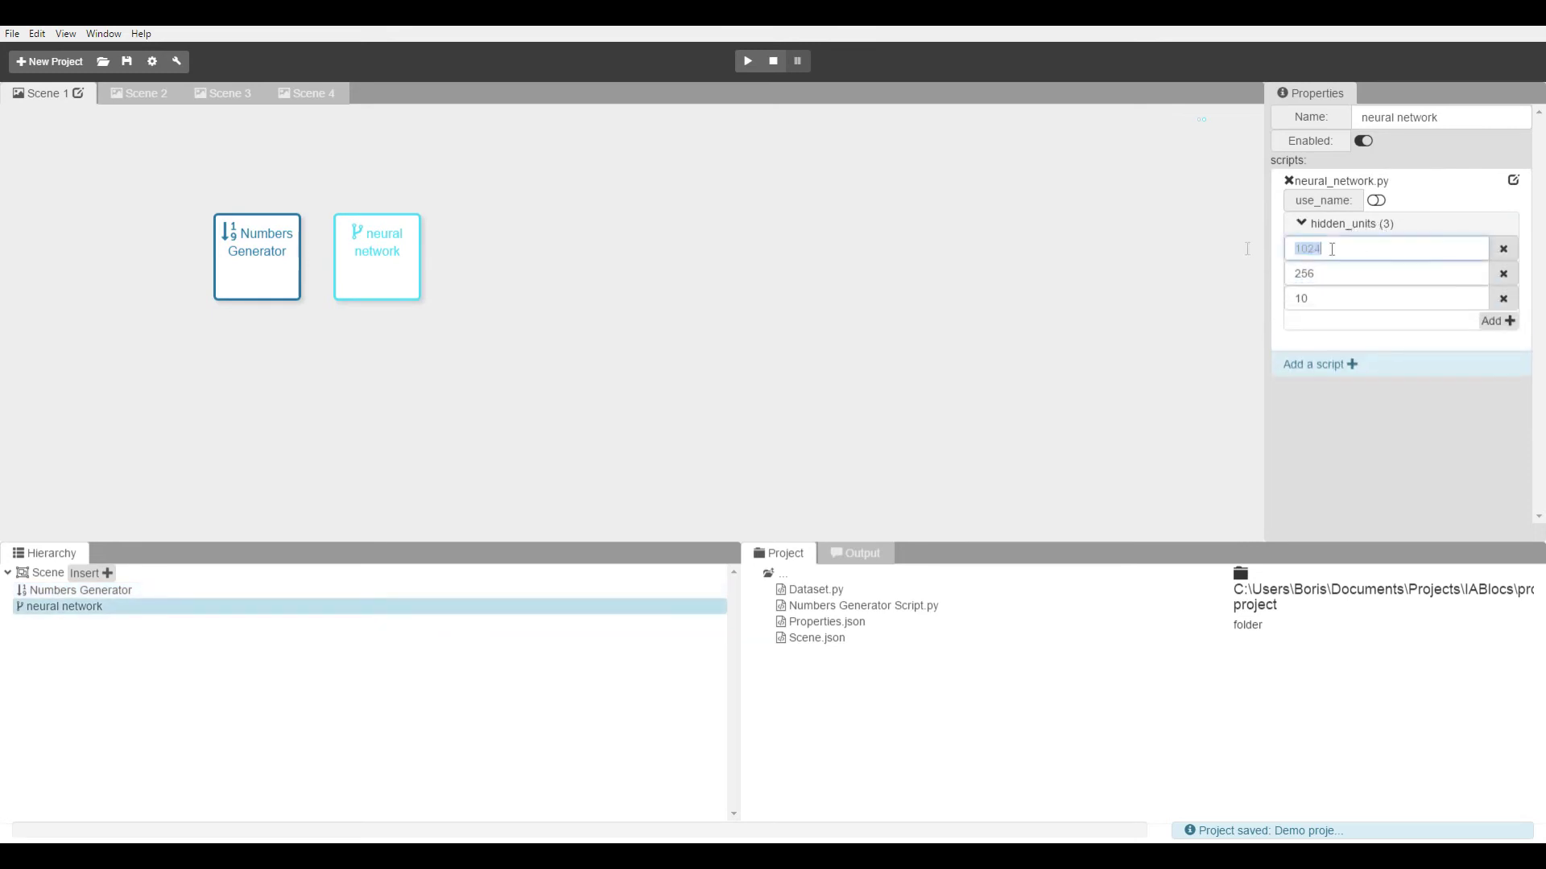
{"action": "type", "text": "10"}
{"action": "type", "text": "0"}
{"action": "left_click", "coordinate": [1503, 273]}
{"action": "double_click", "coordinate": [1377, 273]}
{"action": "type", "text": "2"}
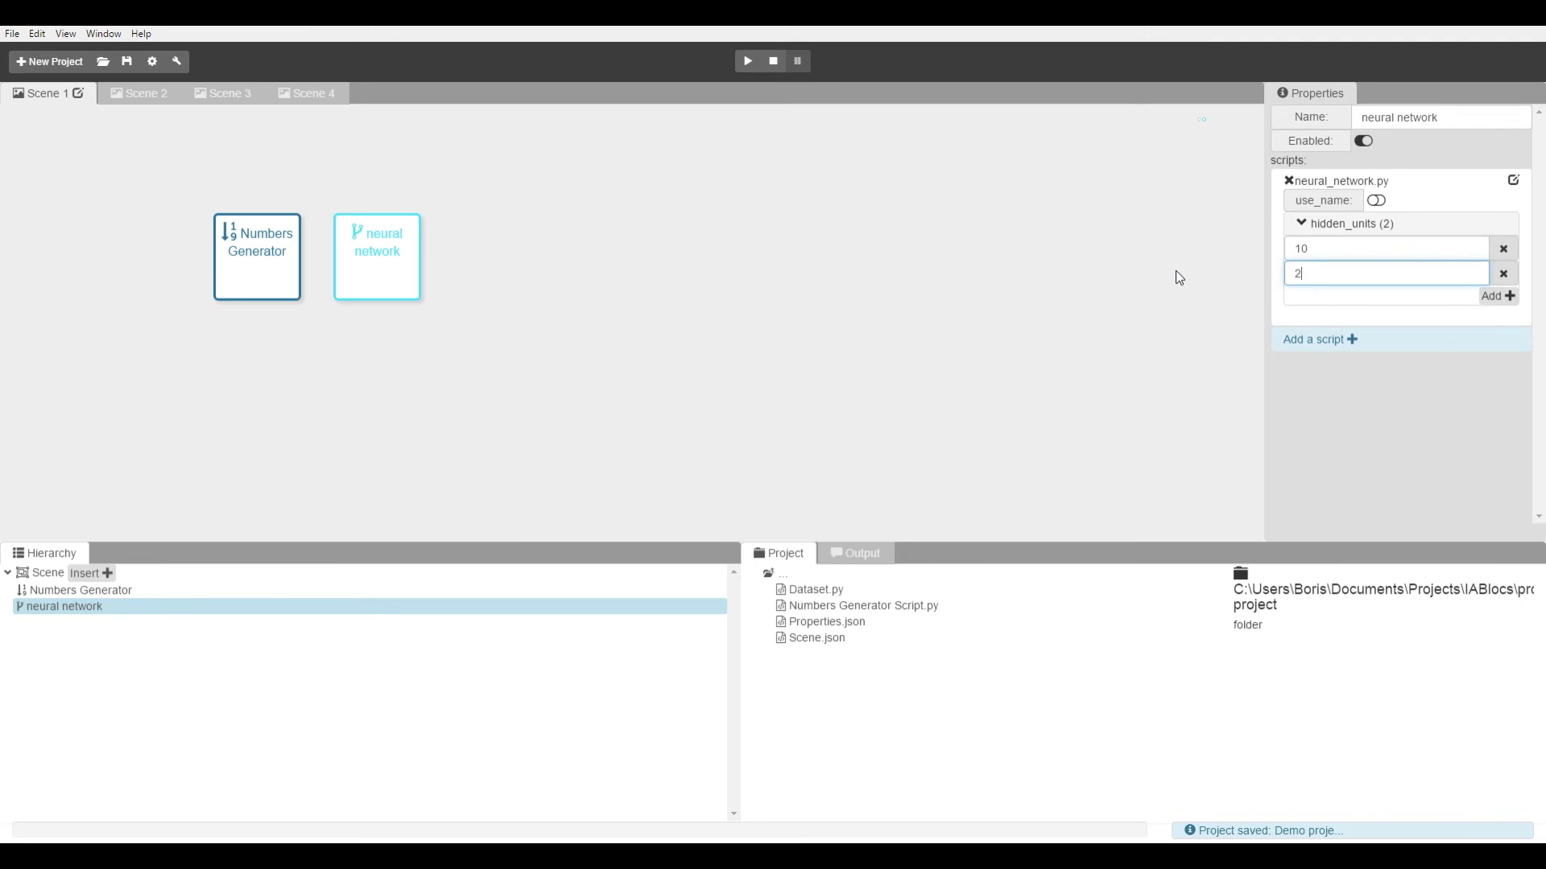
Shrink the neural network block down to a small icon.
{"action": "left_click", "coordinate": [285, 278]}
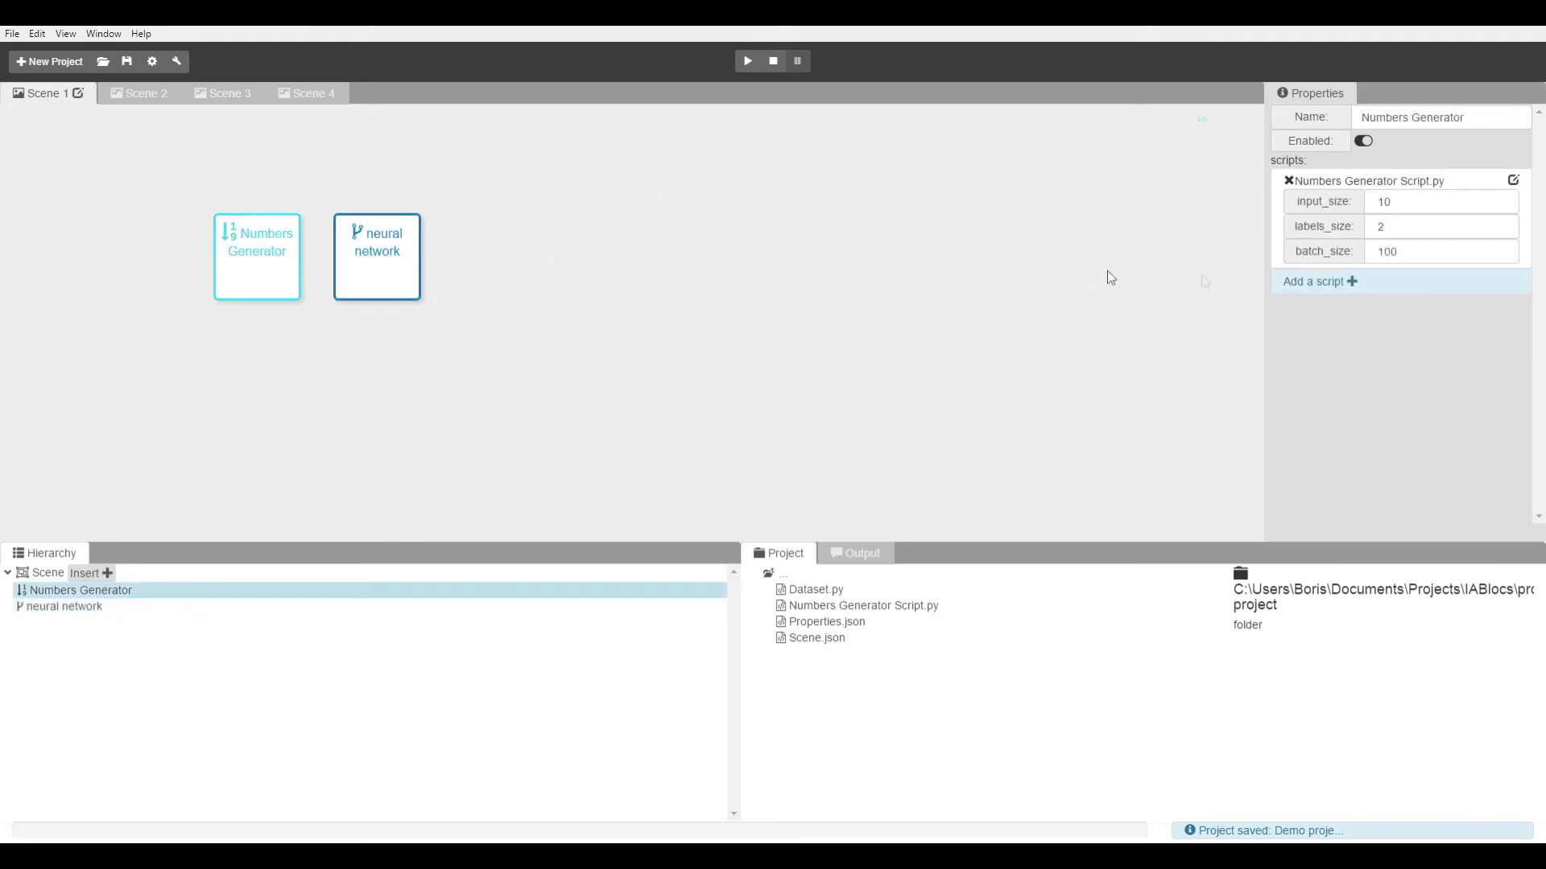
{"action": "left_click", "coordinate": [398, 285]}
{"action": "mouse_move", "coordinate": [414, 295]}
{"action": "left_mouse_down"}
{"action": "mouse_move", "coordinate": [361, 257]}
{"action": "mouse_move", "coordinate": [372, 300]}
{"action": "left_mouse_up"}
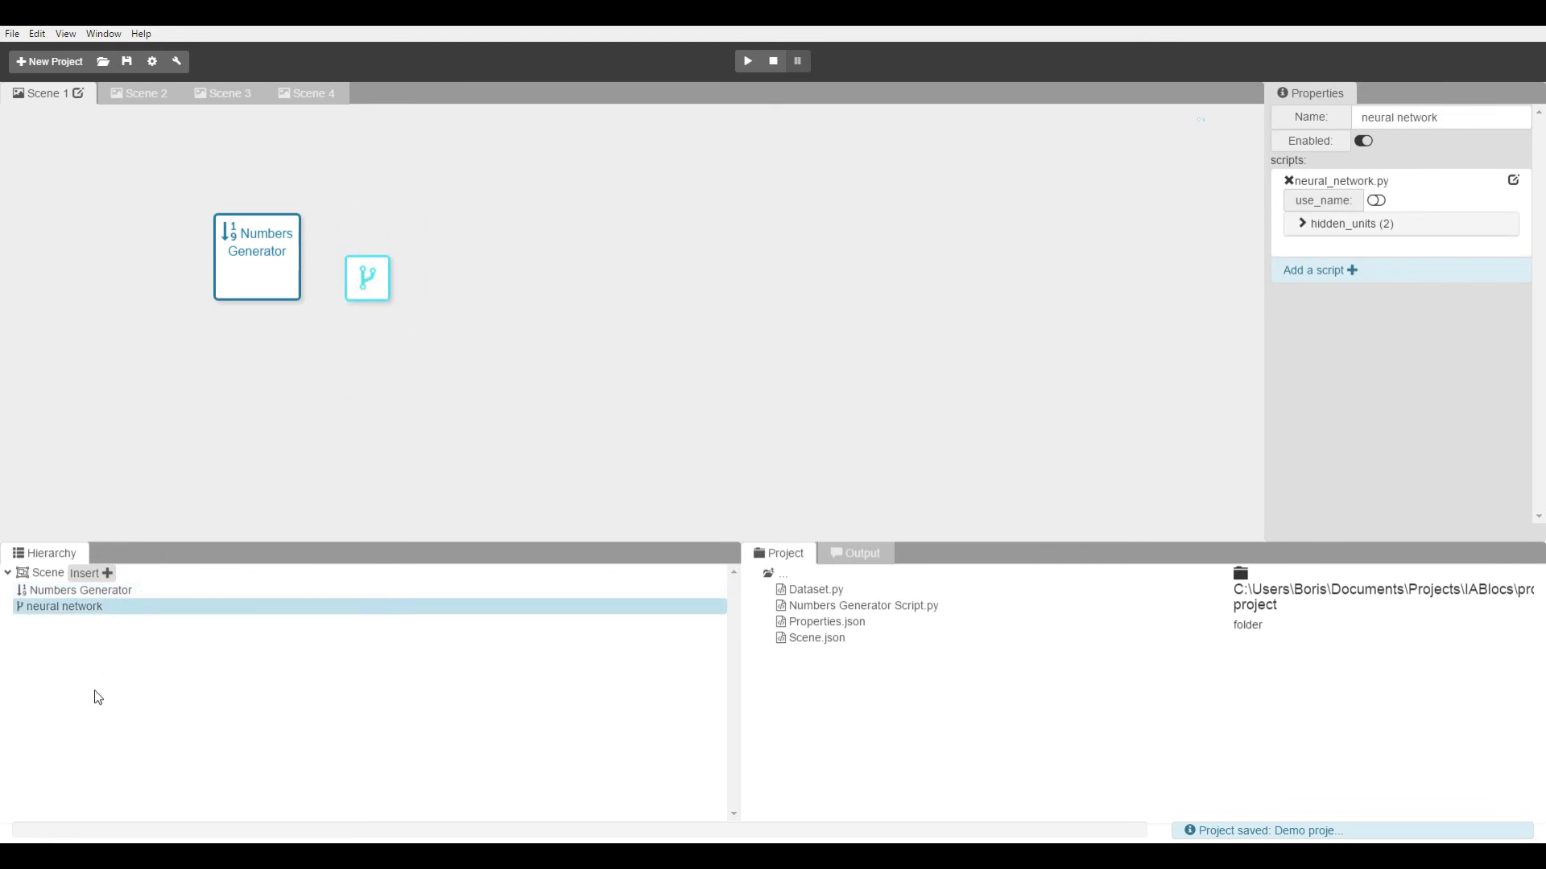
{"action": "left_click", "coordinate": [84, 573]}
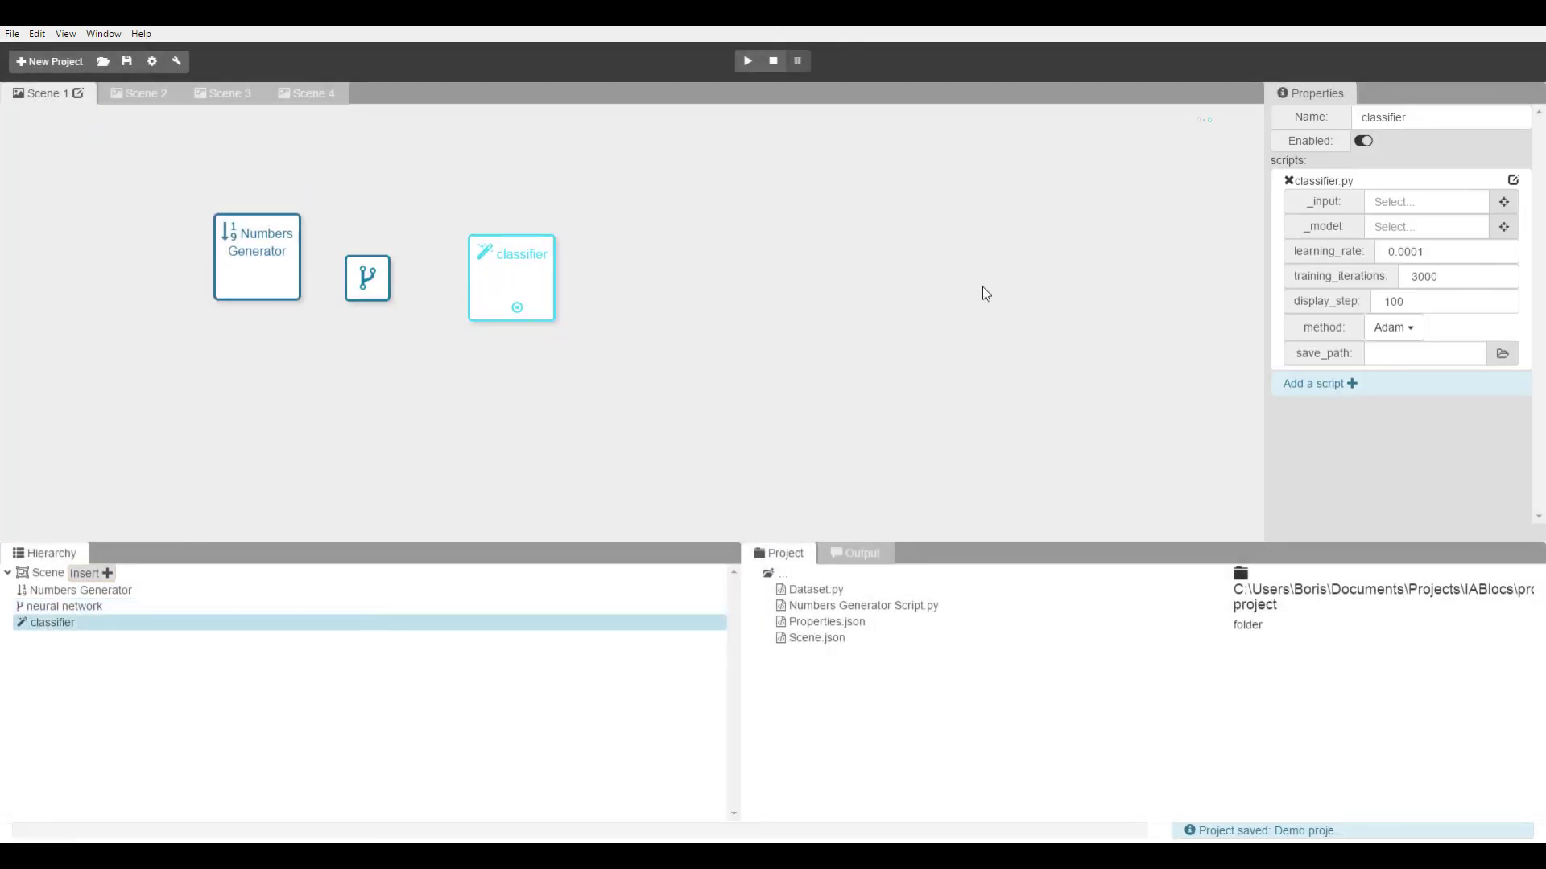
Insert a Viewers › Chart block and enlarge it into a big plot.
{"action": "left_click", "coordinate": [85, 573]}
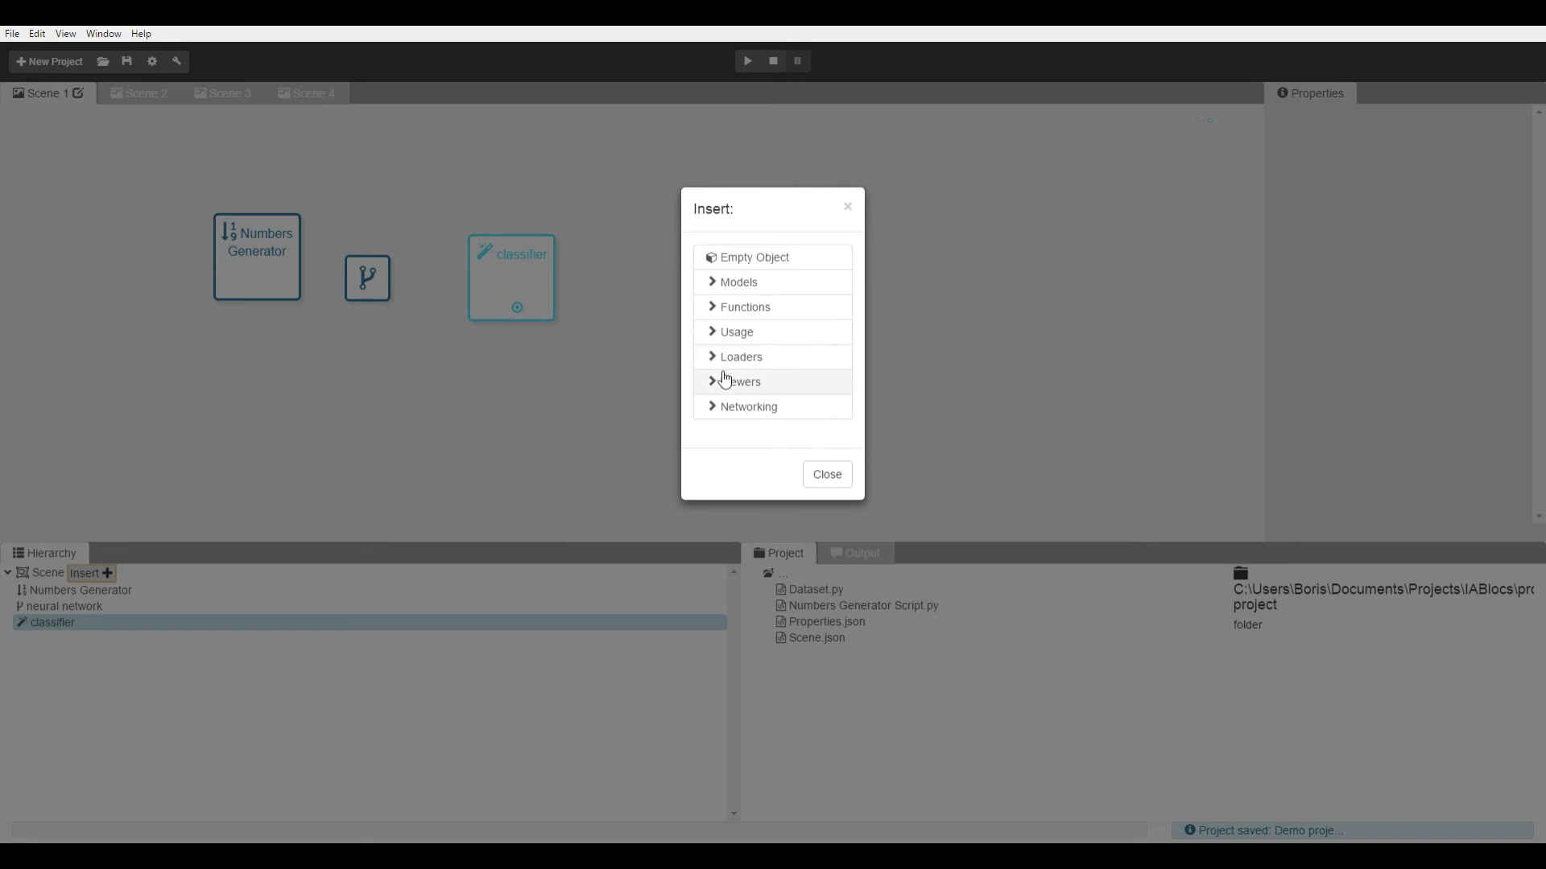
{"action": "left_click", "coordinate": [745, 385]}
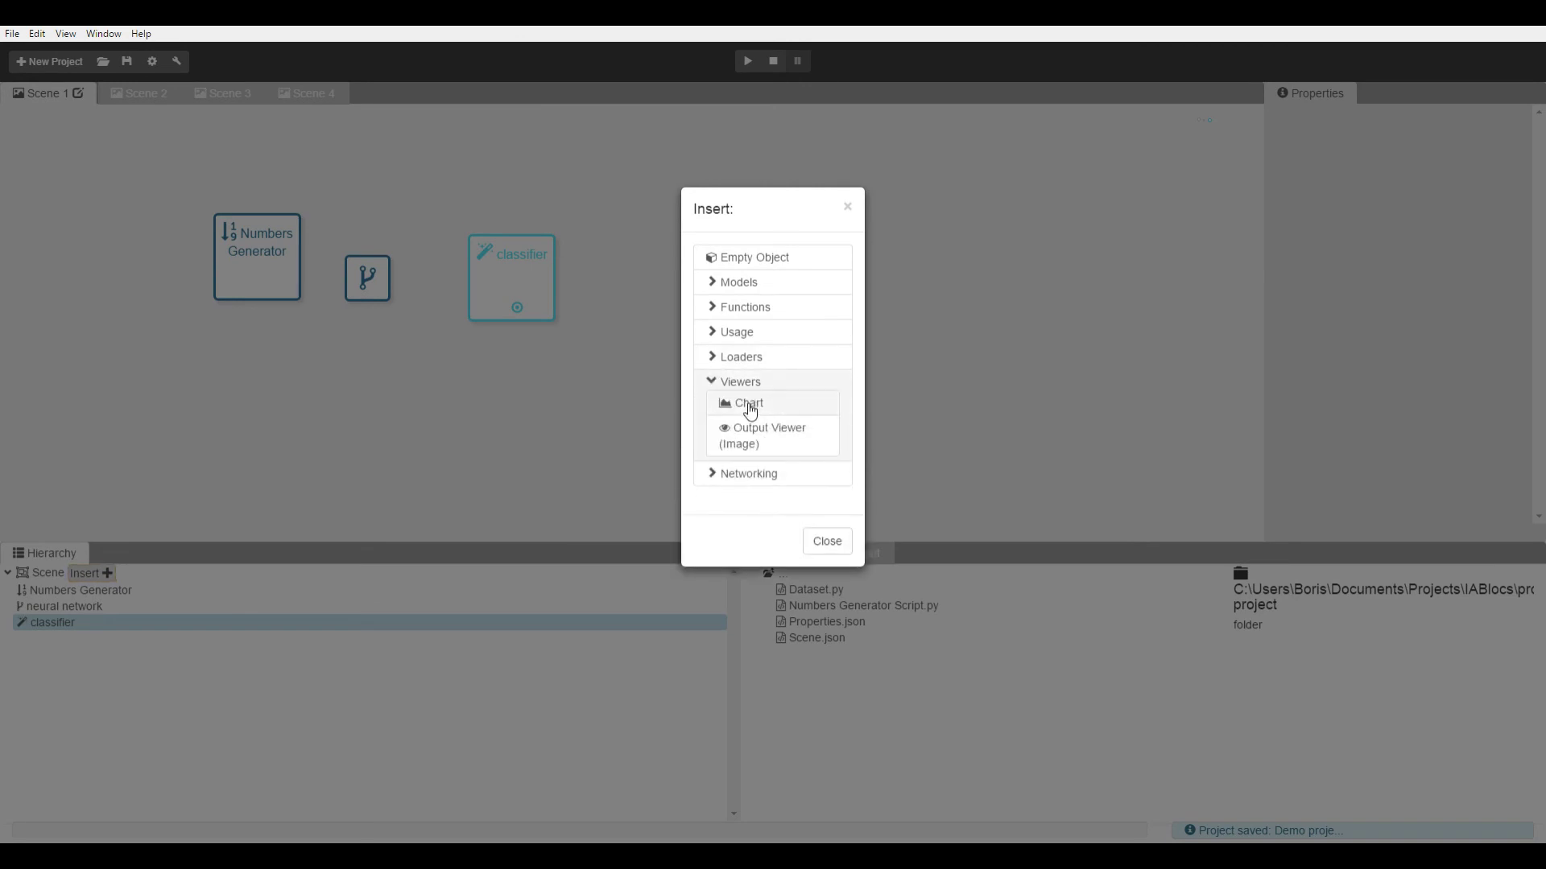
{"action": "left_click", "coordinate": [746, 406]}
{"action": "mouse_move", "coordinate": [84, 190]}
{"action": "left_mouse_down"}
{"action": "mouse_move", "coordinate": [292, 439]}
{"action": "mouse_move", "coordinate": [554, 493]}
{"action": "left_mouse_up"}
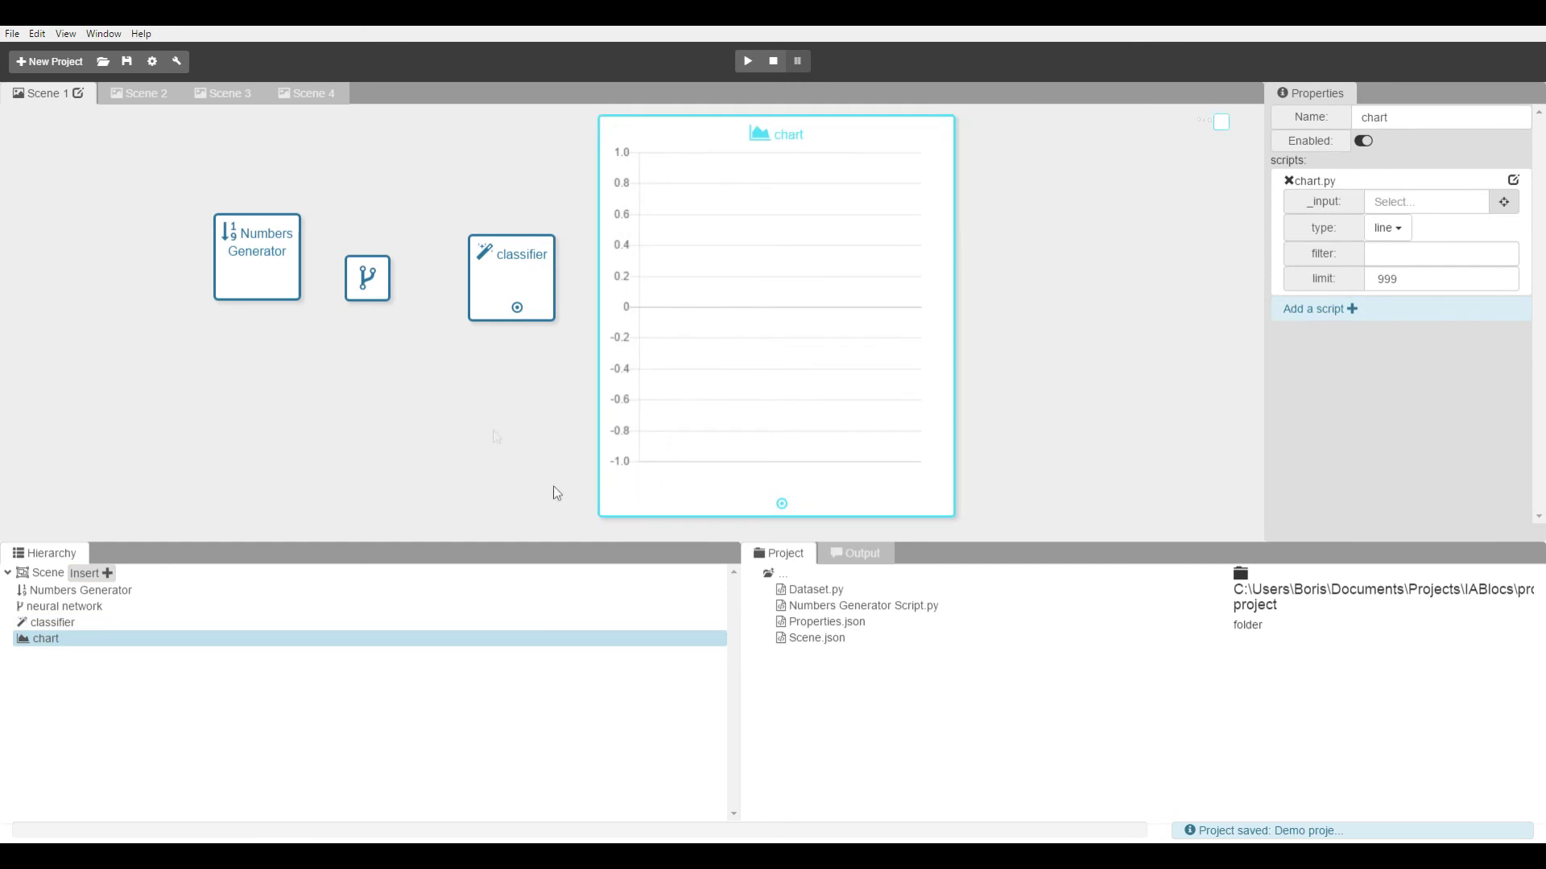
Set the classifier's input to Numbers Generator and its model to the neural network.
{"action": "left_click", "coordinate": [511, 272]}
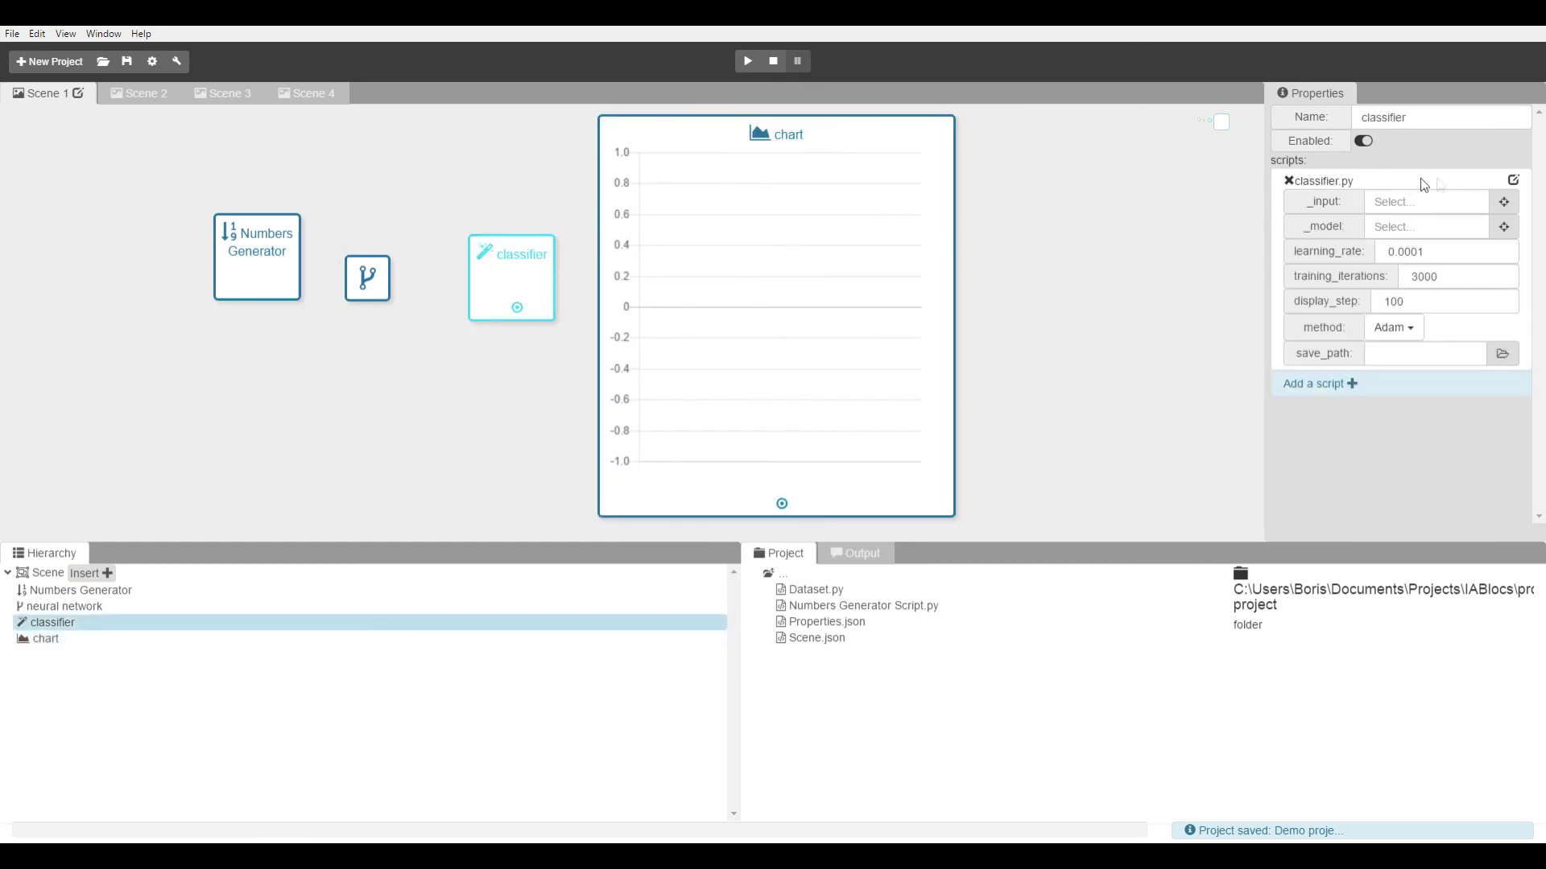
{"action": "left_click", "coordinate": [1504, 203]}
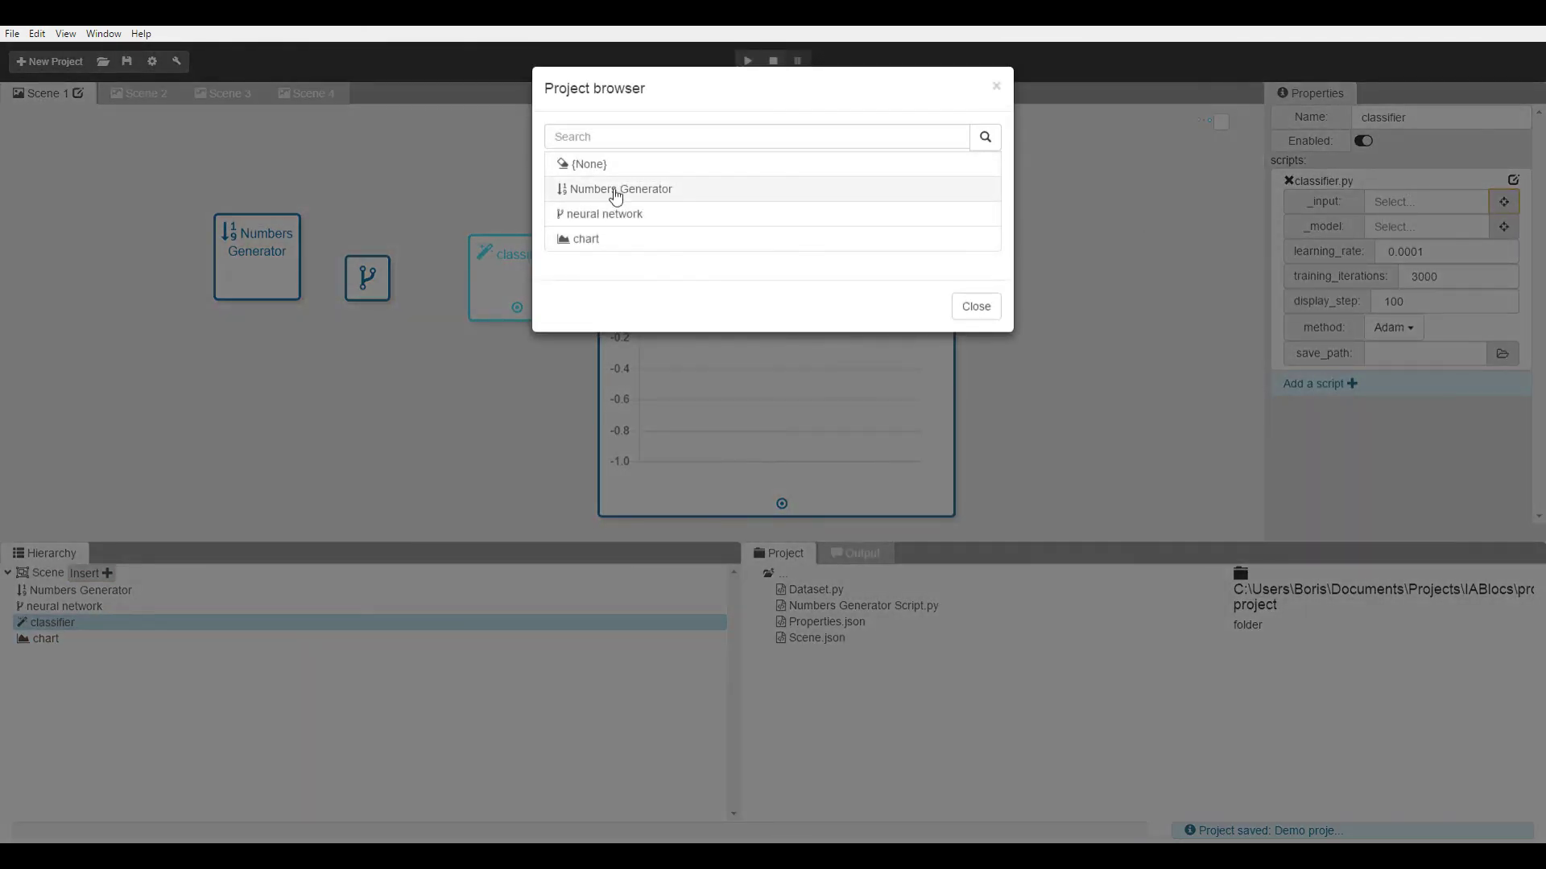
{"action": "left_click", "coordinate": [613, 193]}
{"action": "left_click", "coordinate": [1504, 226]}
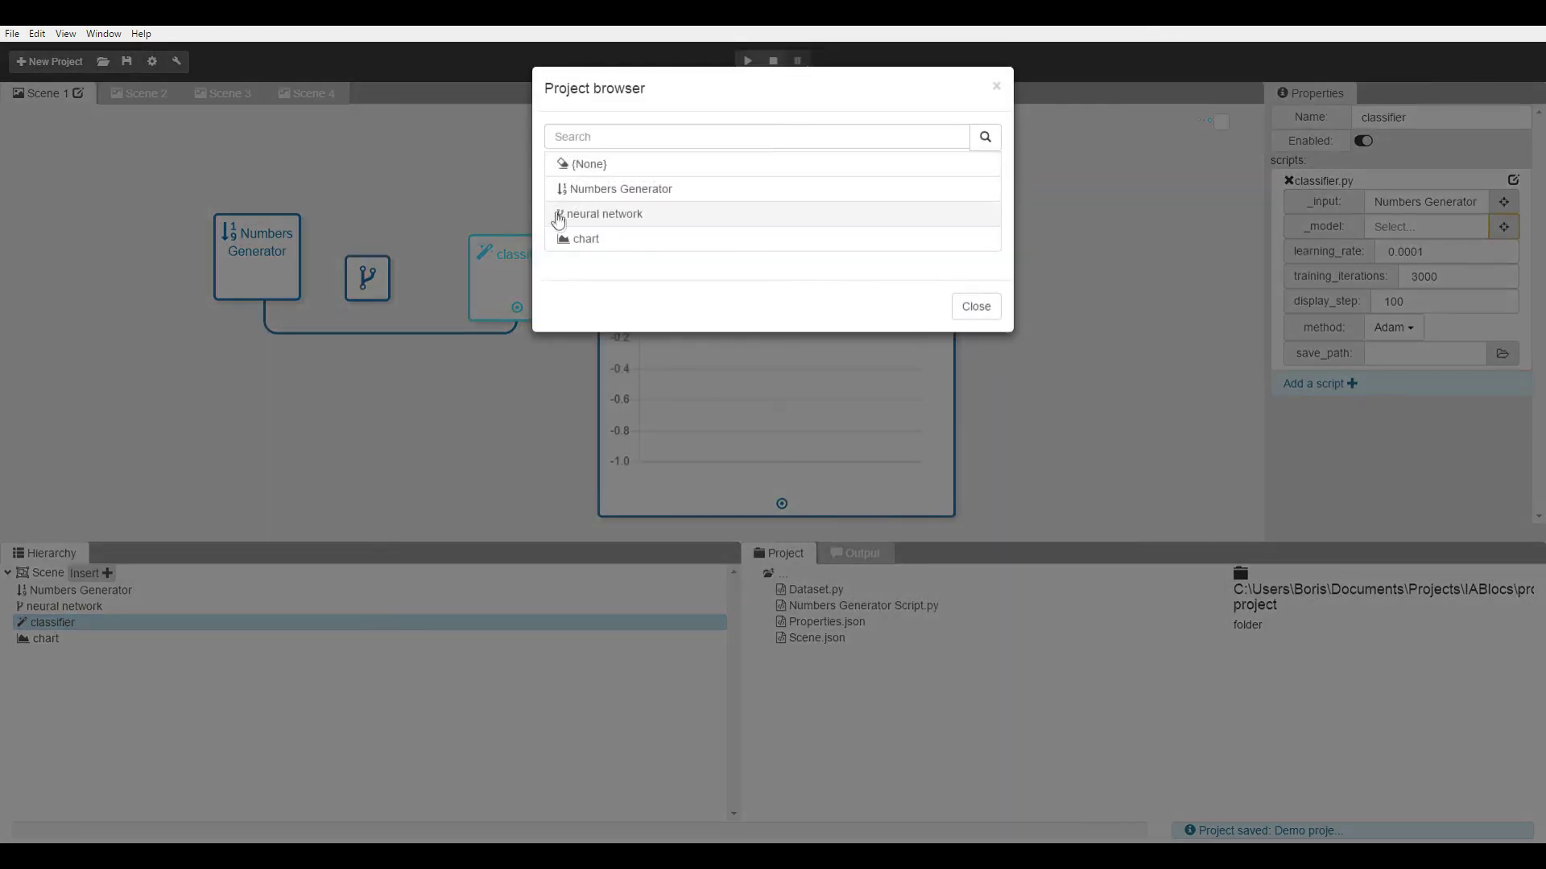
{"action": "left_click", "coordinate": [558, 217]}
Feed the classifier results into the chart and run the scene to start training.
{"action": "left_click", "coordinate": [756, 281]}
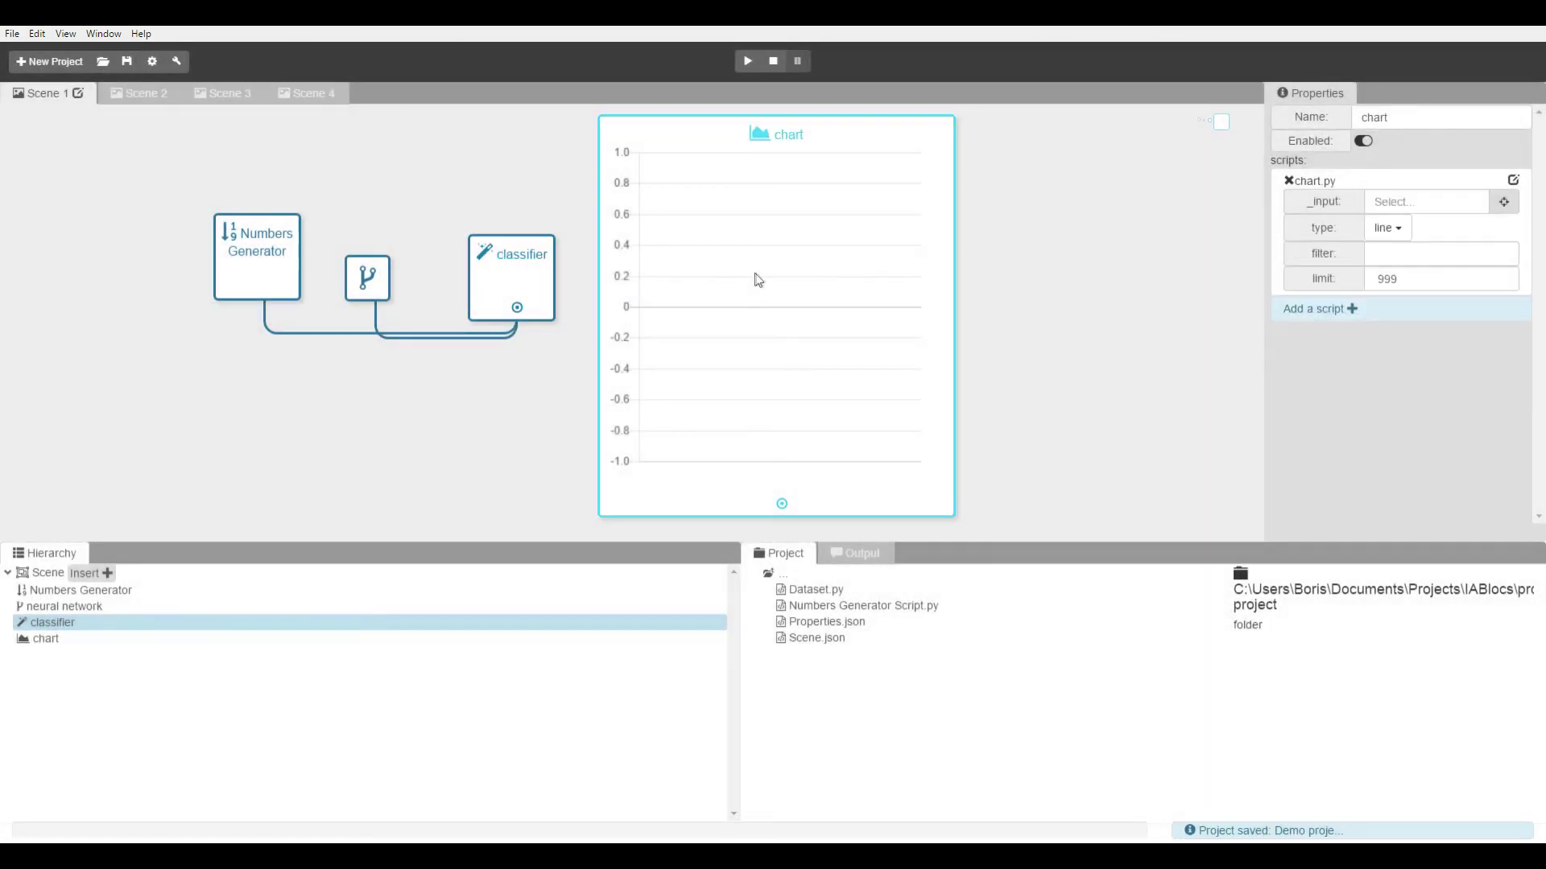
{"action": "left_click", "coordinate": [1504, 202]}
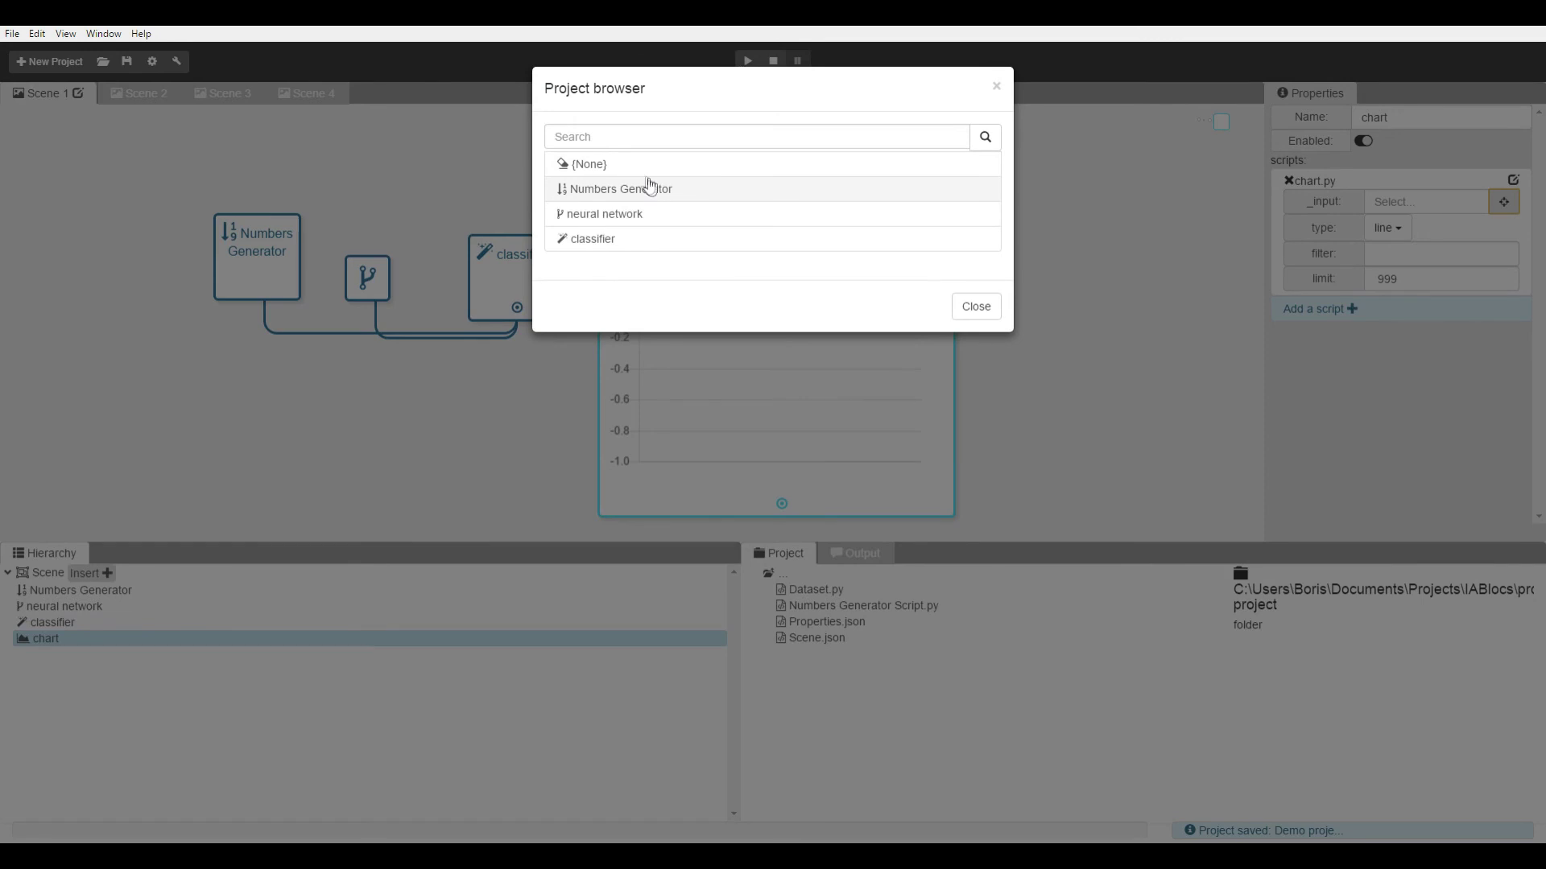
{"action": "left_click", "coordinate": [592, 239]}
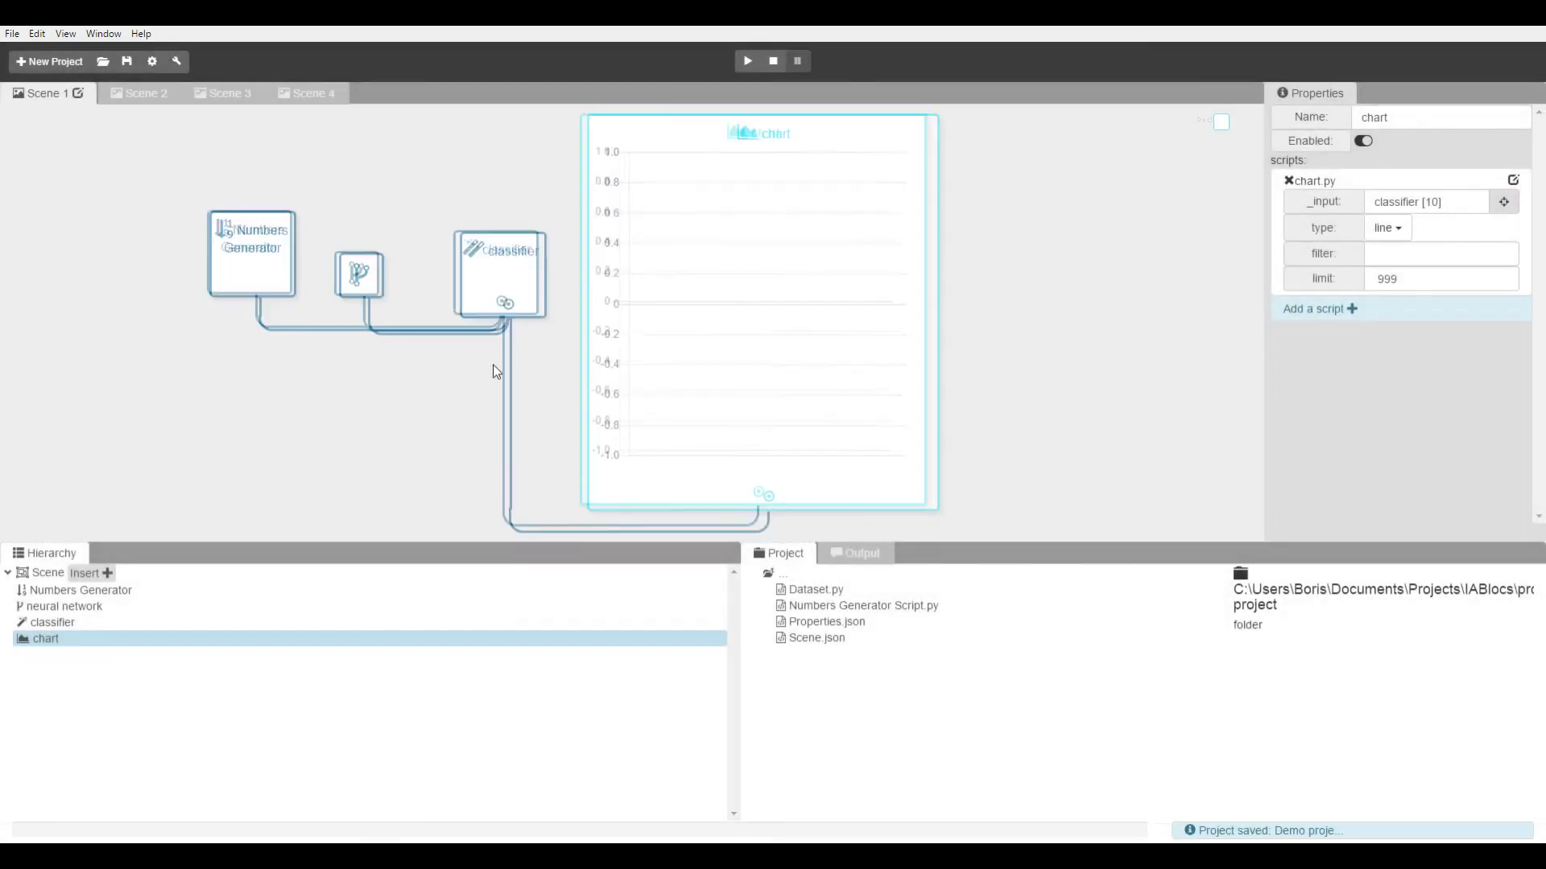
{"action": "scroll", "coordinate": [492, 364], "scroll_direction": "down", "scroll_amount": 3}
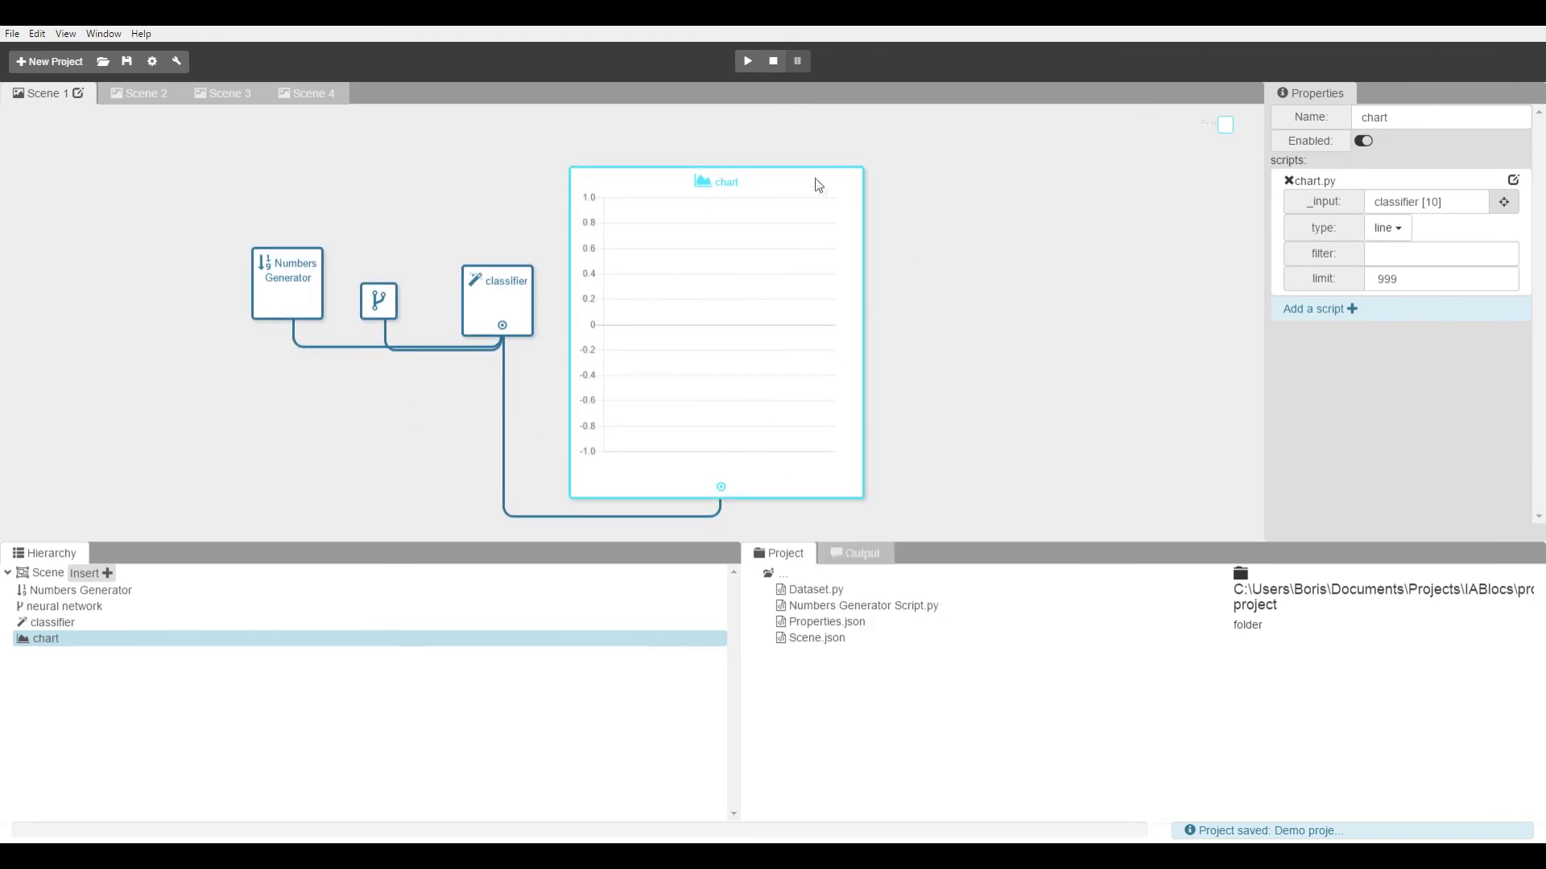
{"action": "left_click", "coordinate": [739, 69]}
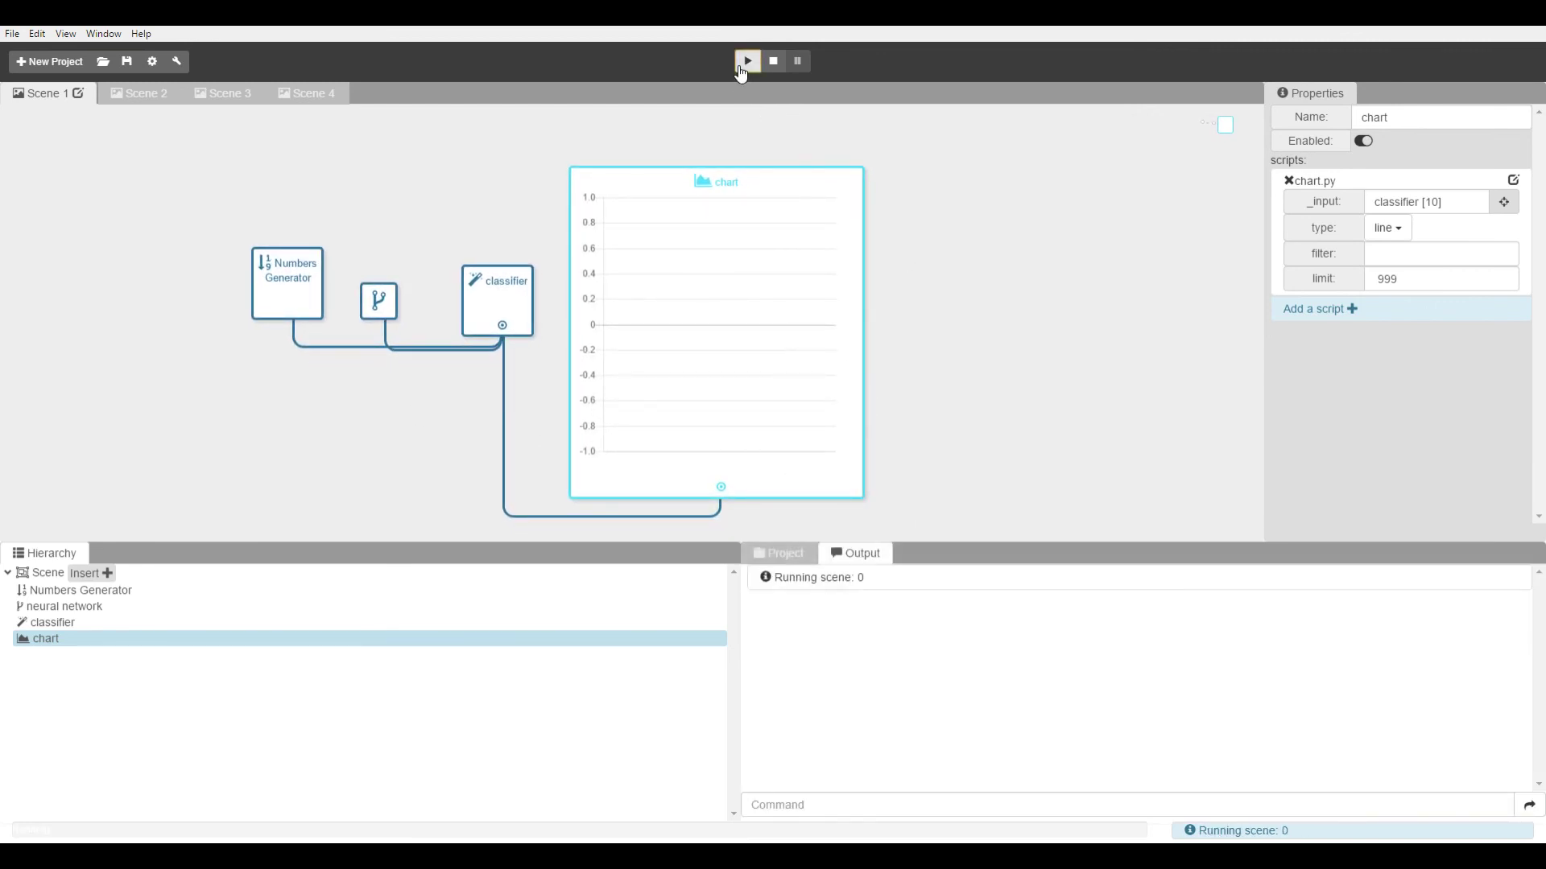